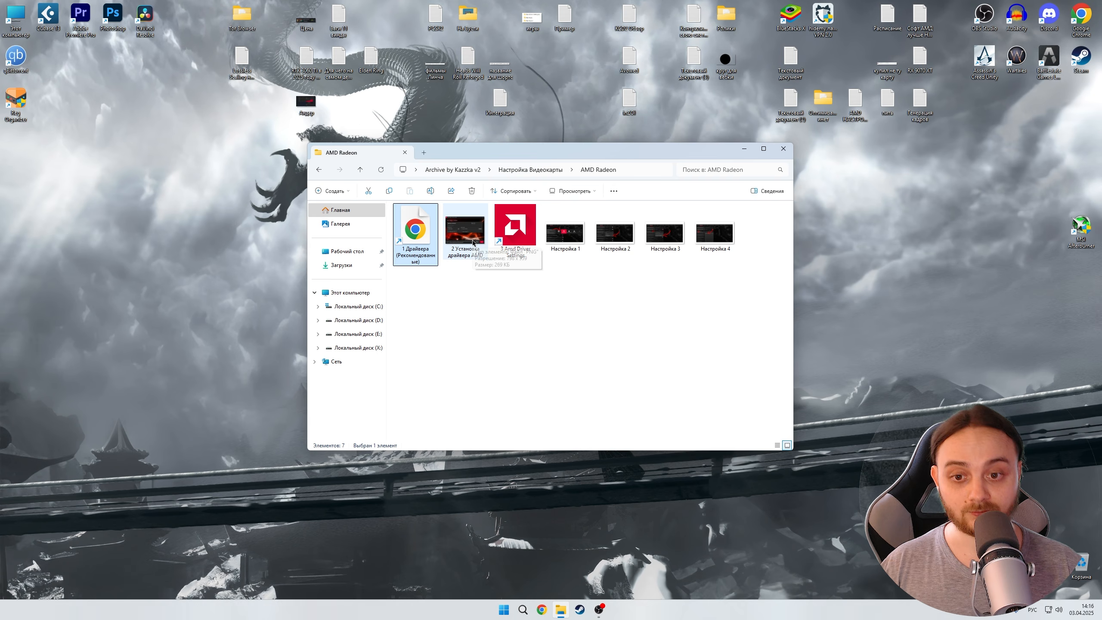
- Open the AMD driver installation screenshot to view the recommended installer options, then close it
{"action": "double_click", "coordinate": [473, 243]}
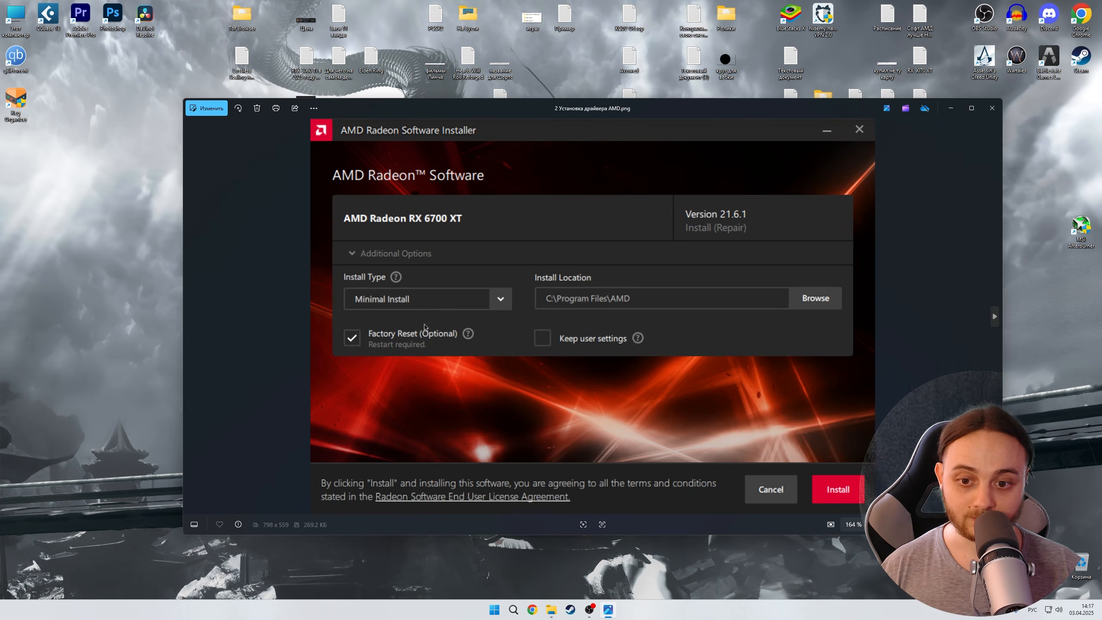
{"action": "right_click", "coordinate": [153, 237]}
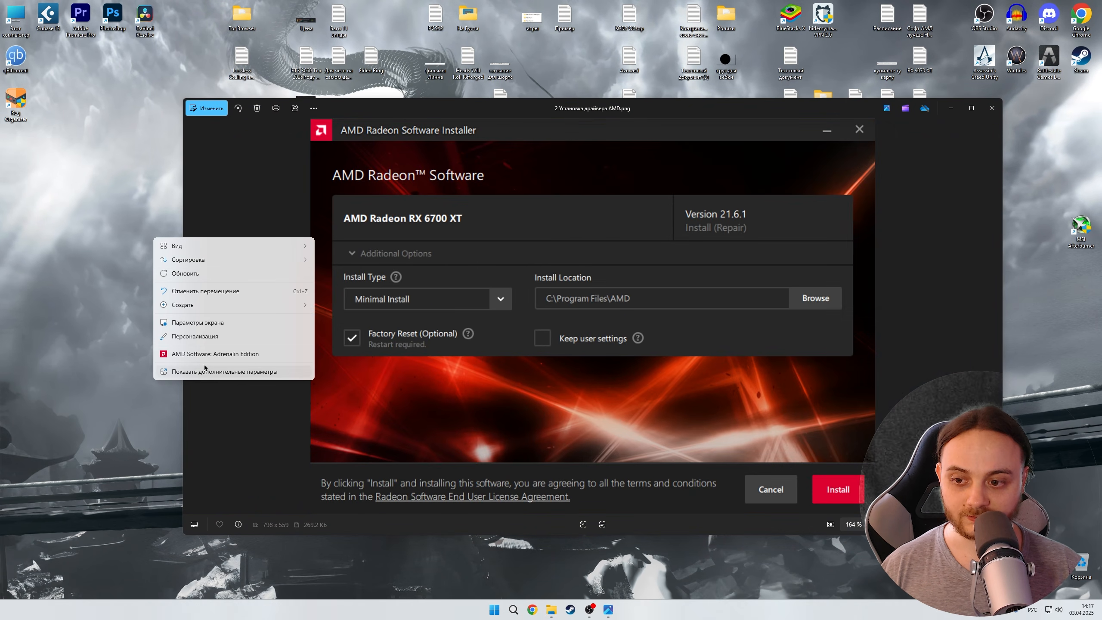
{"action": "left_click", "coordinate": [992, 108]}
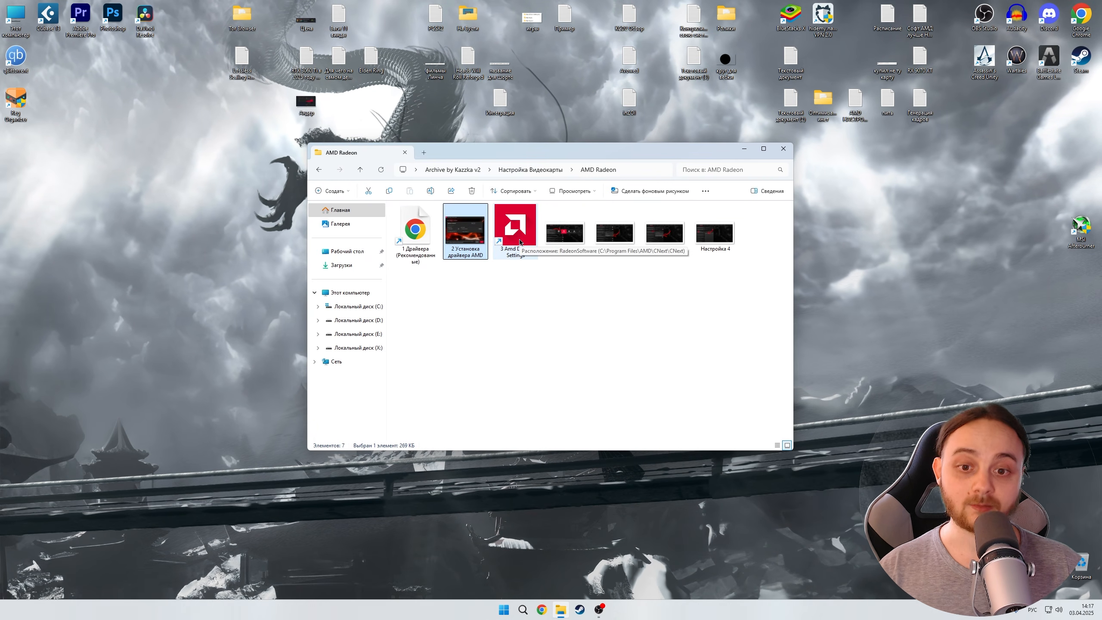
- Page through the AMD settings screenshots starting from Настройка 1, then close the viewer
{"action": "double_click", "coordinate": [562, 239]}
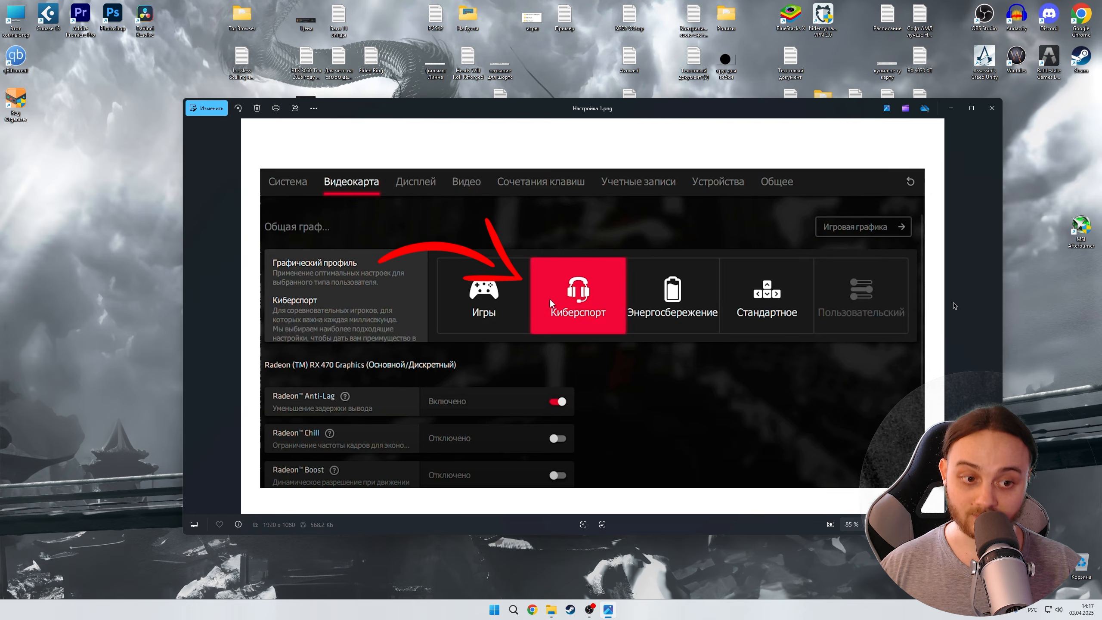
{"action": "left_click", "coordinate": [995, 313]}
{"action": "left_click", "coordinate": [995, 313]}
{"action": "left_click", "coordinate": [992, 108]}
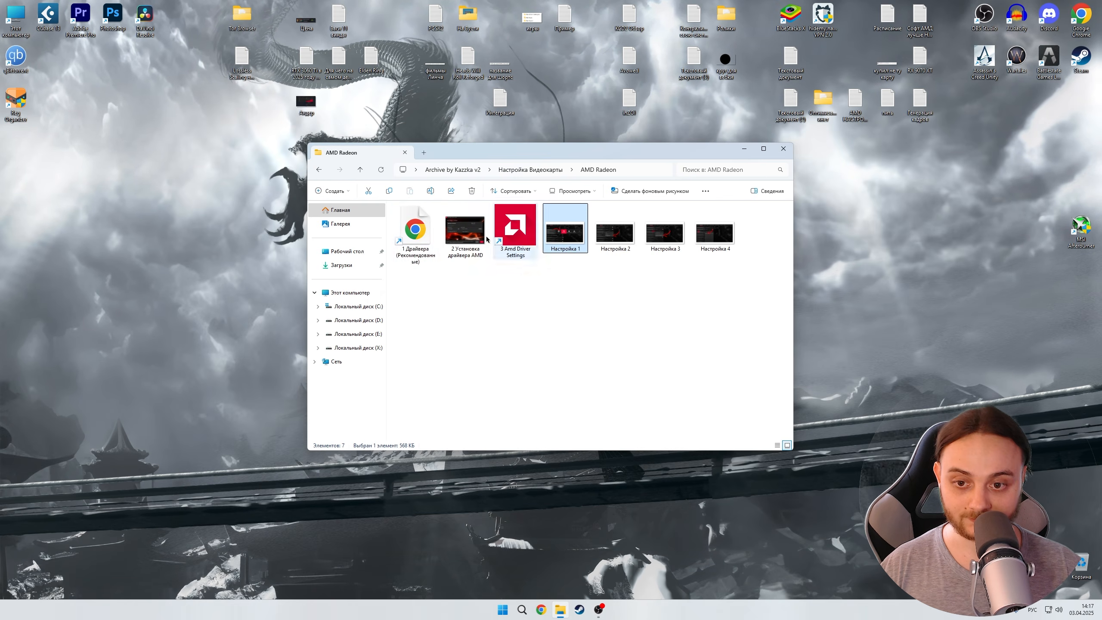
- Open the Call of Duty: Black Ops 6 game profile in AMD Software and expand its additional settings
{"action": "double_click", "coordinate": [515, 230]}
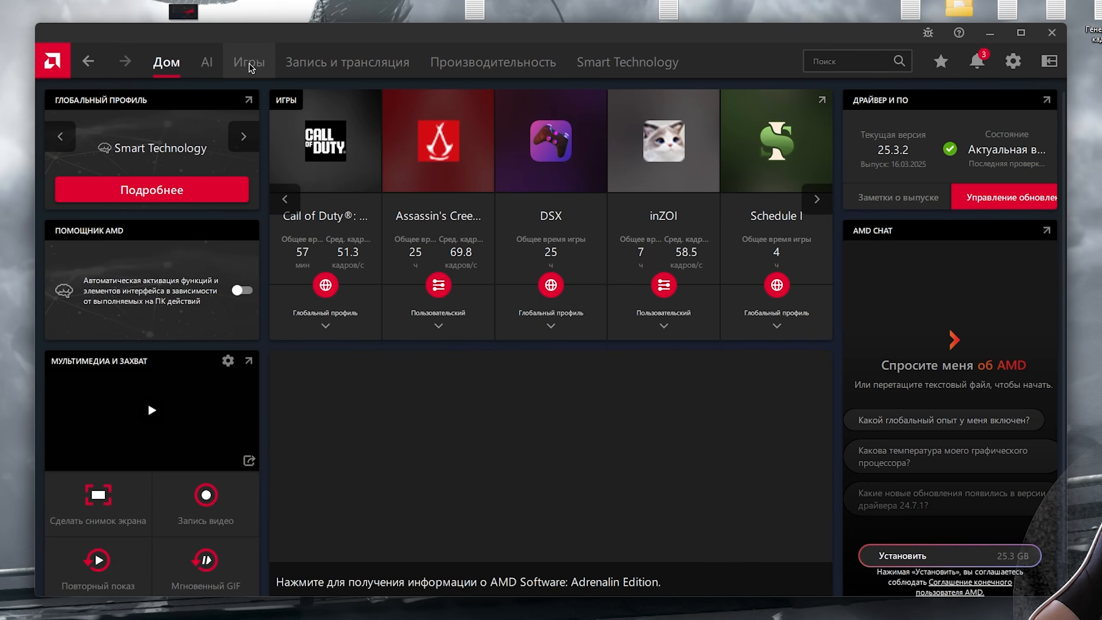
{"action": "left_click", "coordinate": [250, 65]}
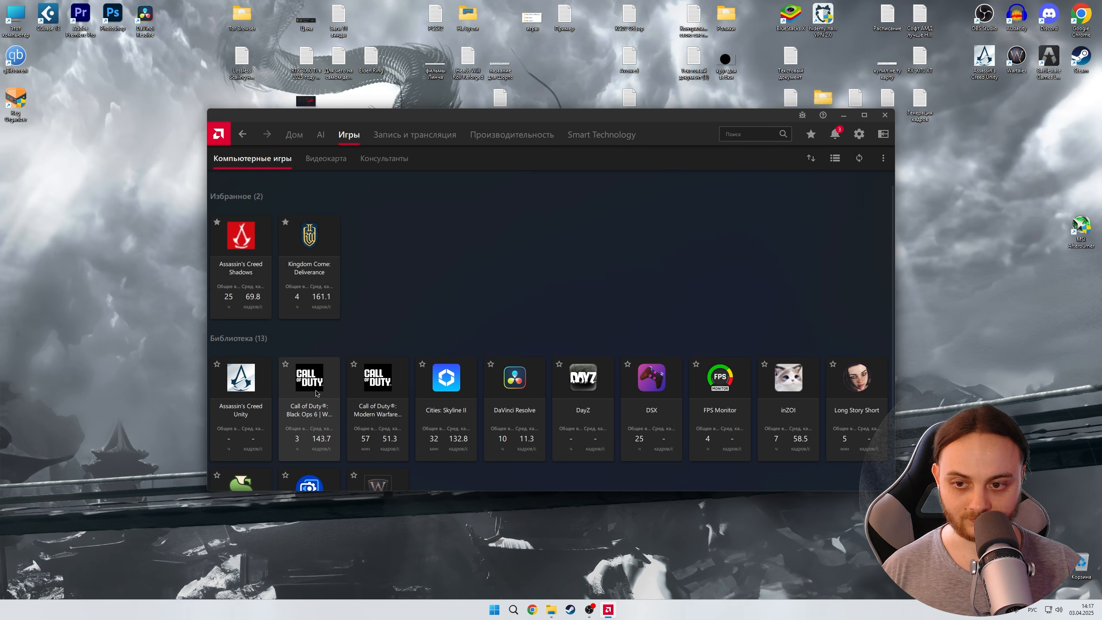
{"action": "left_click", "coordinate": [317, 394]}
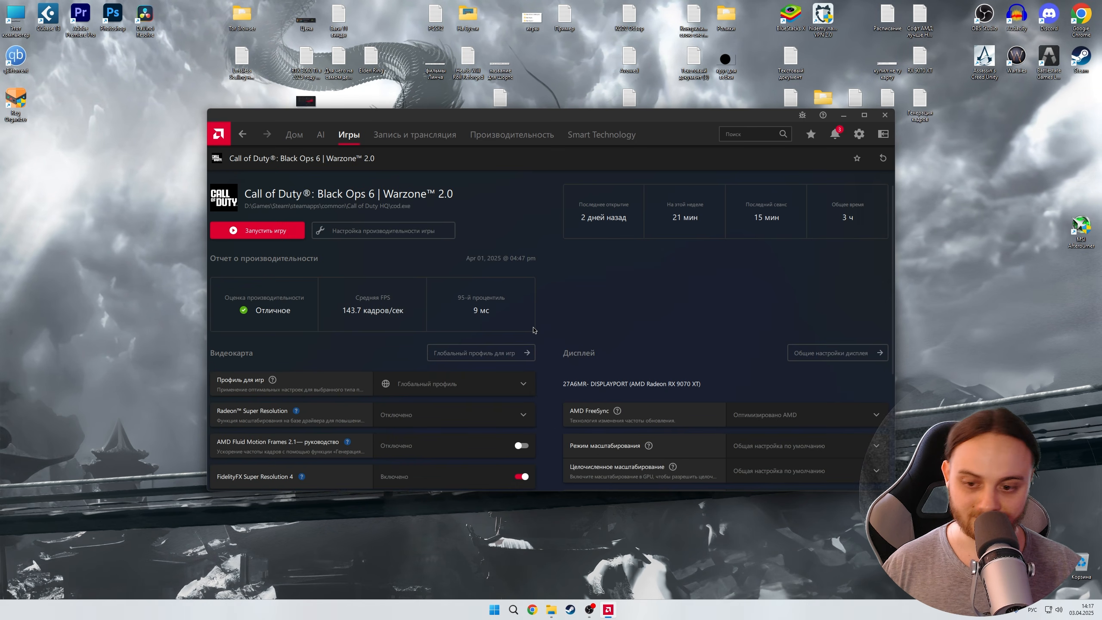
{"action": "scroll", "coordinate": [533, 330], "scroll_direction": "down", "scroll_amount": 5}
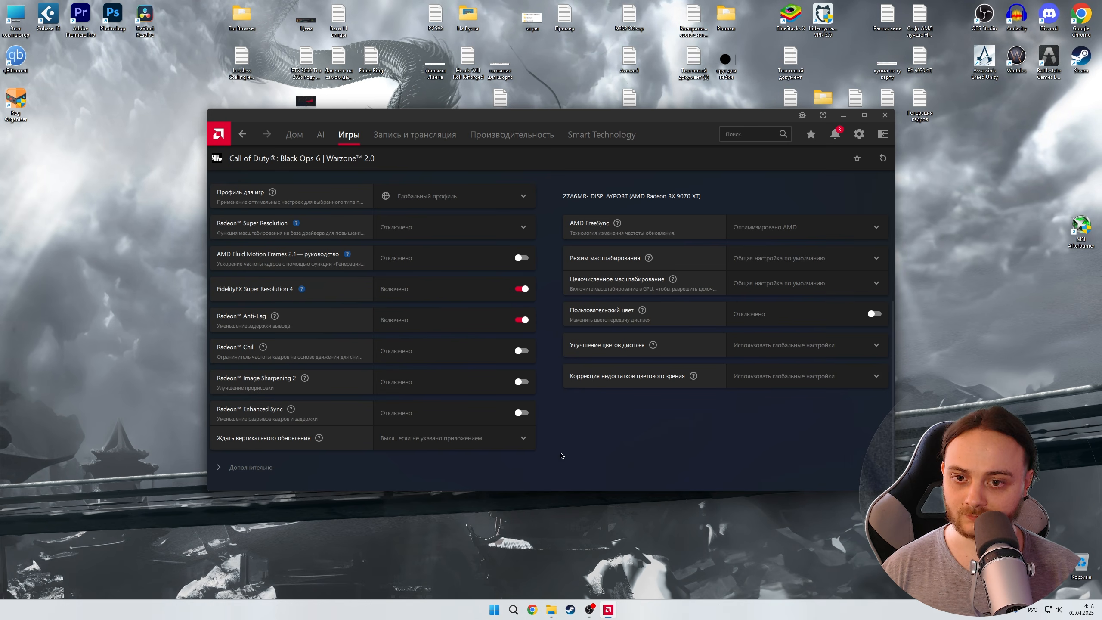
{"action": "left_click", "coordinate": [251, 467]}
{"action": "scroll", "coordinate": [464, 465], "scroll_direction": "down", "scroll_amount": 1}
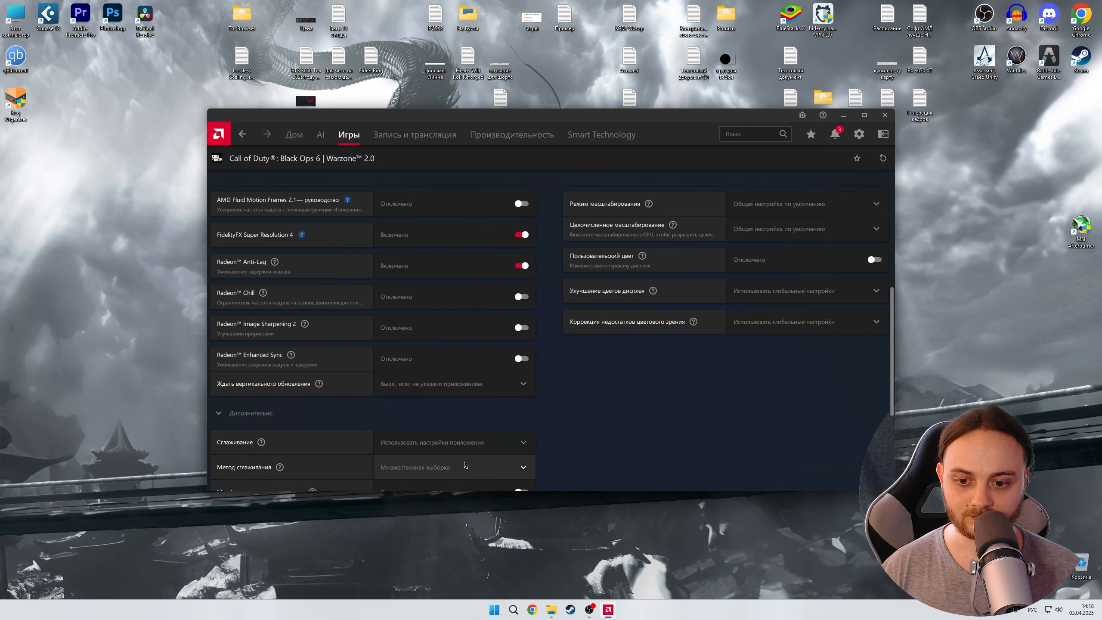
{"action": "scroll", "coordinate": [464, 464], "scroll_direction": "down", "scroll_amount": 3}
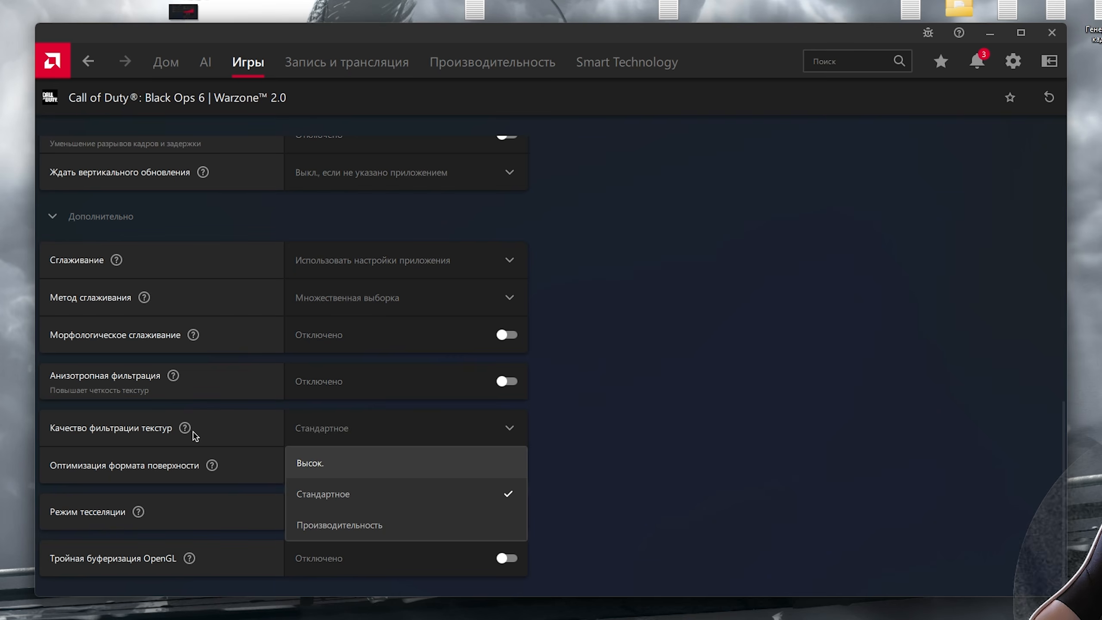
{"action": "left_click", "coordinate": [407, 433]}
{"action": "left_click", "coordinate": [393, 427]}
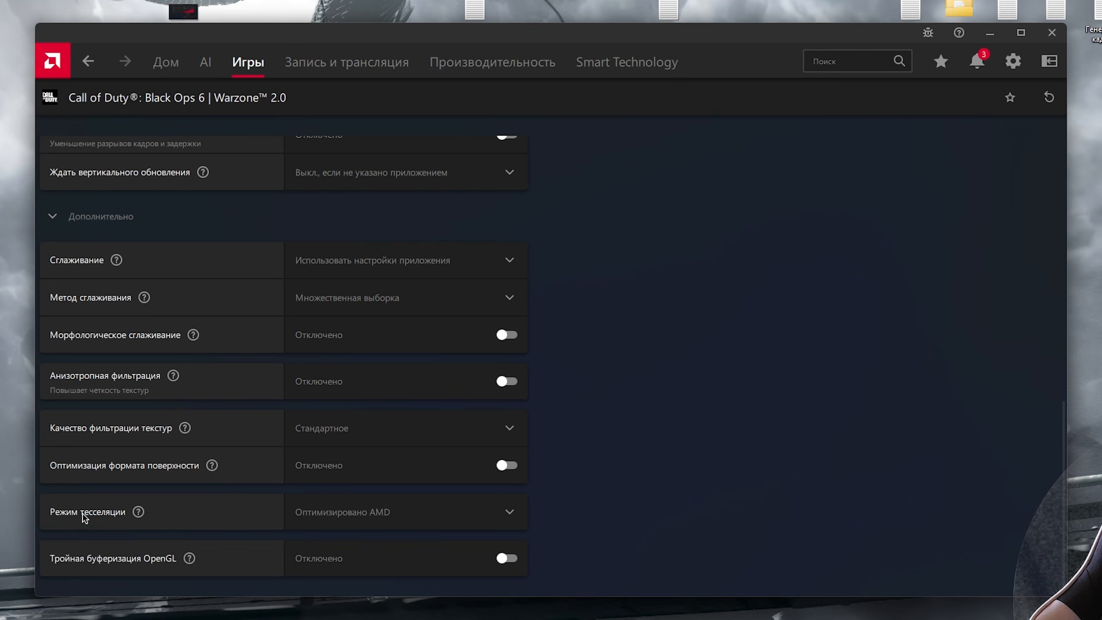
- Set the tessellation mode to override application settings and the maximum tessellation level to Off
{"action": "left_click", "coordinate": [456, 437]}
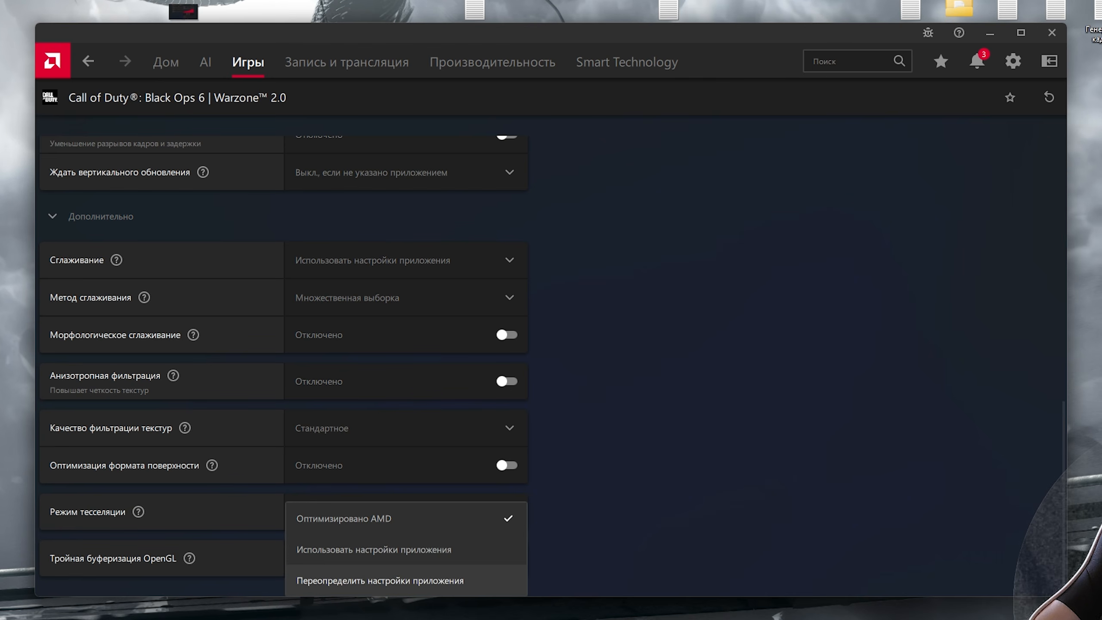
{"action": "left_click", "coordinate": [349, 593]}
{"action": "left_click", "coordinate": [199, 512]}
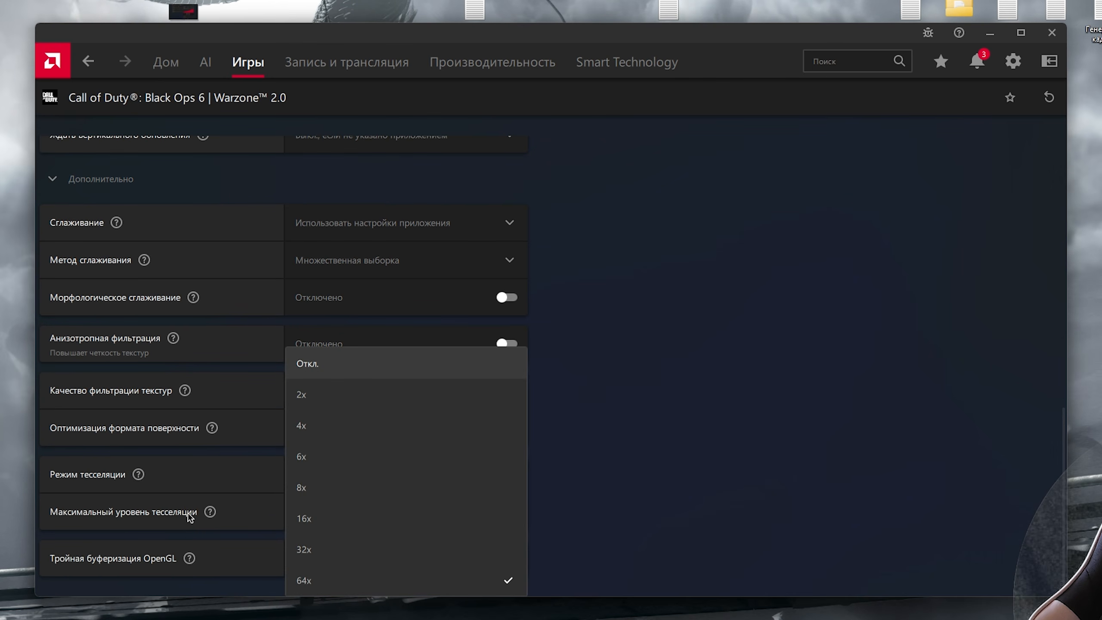
{"action": "left_click", "coordinate": [328, 365]}
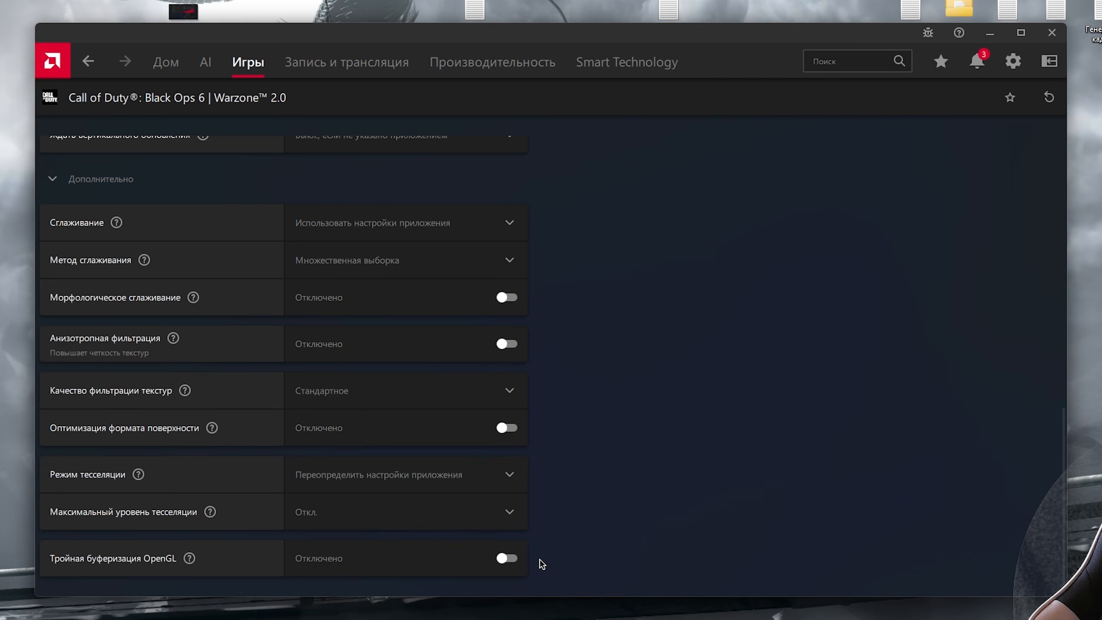
- Set the tessellation mode back to AMD Optimized
{"action": "left_click", "coordinate": [391, 474]}
{"action": "left_click", "coordinate": [380, 520]}
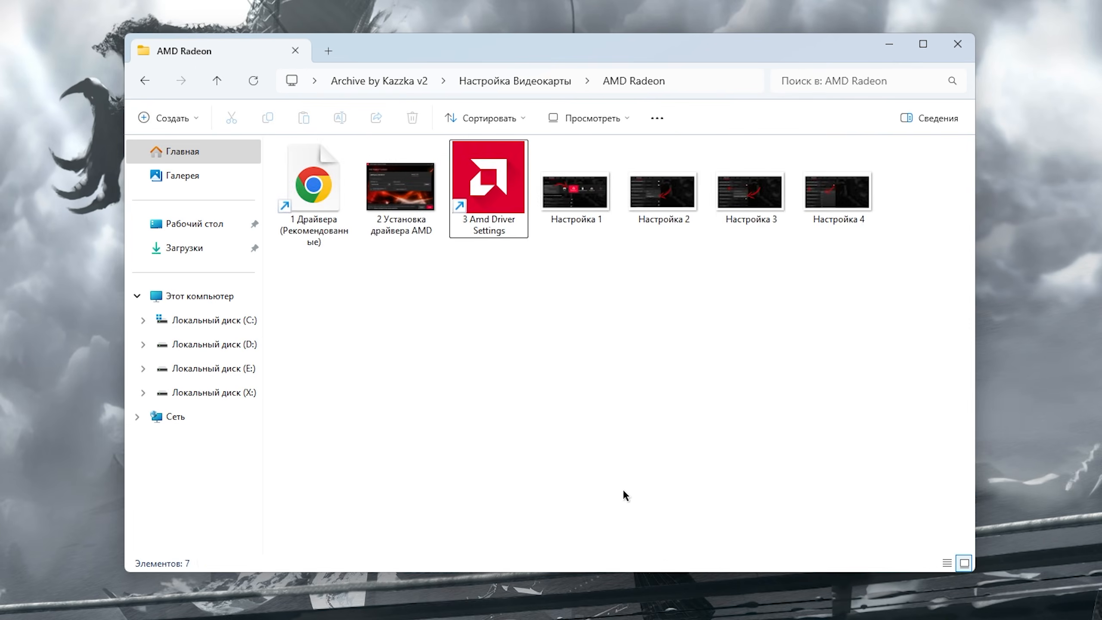
- Browse the INTEL Settings folder, then open the nVidia Geforce folder
{"action": "key", "text": "alt+Up"}
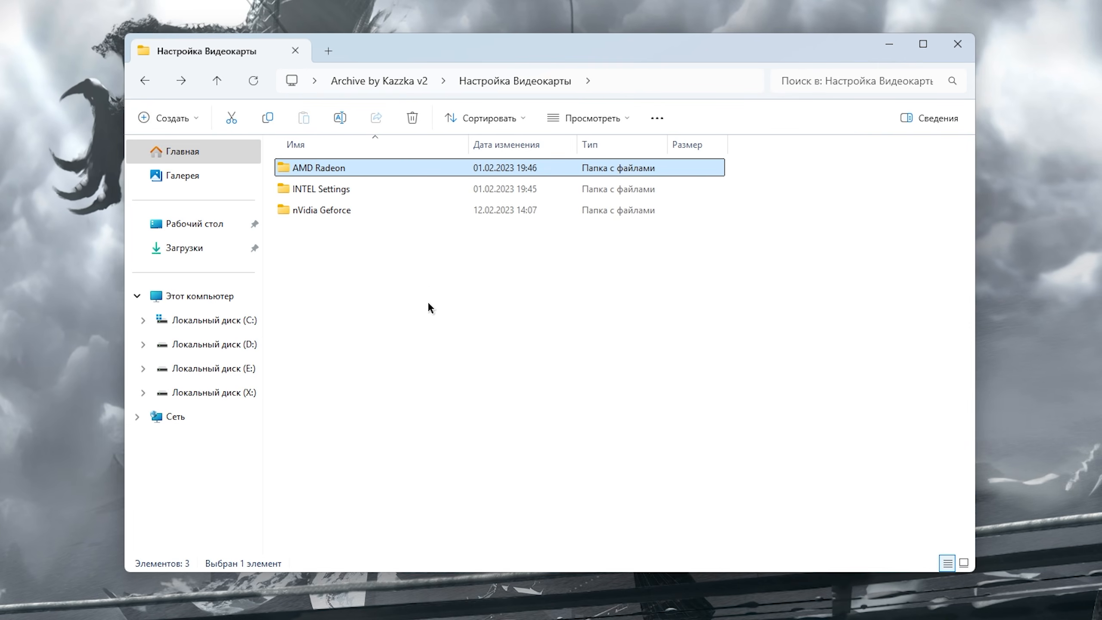
{"action": "key", "text": "Down"}
{"action": "key", "text": "Return"}
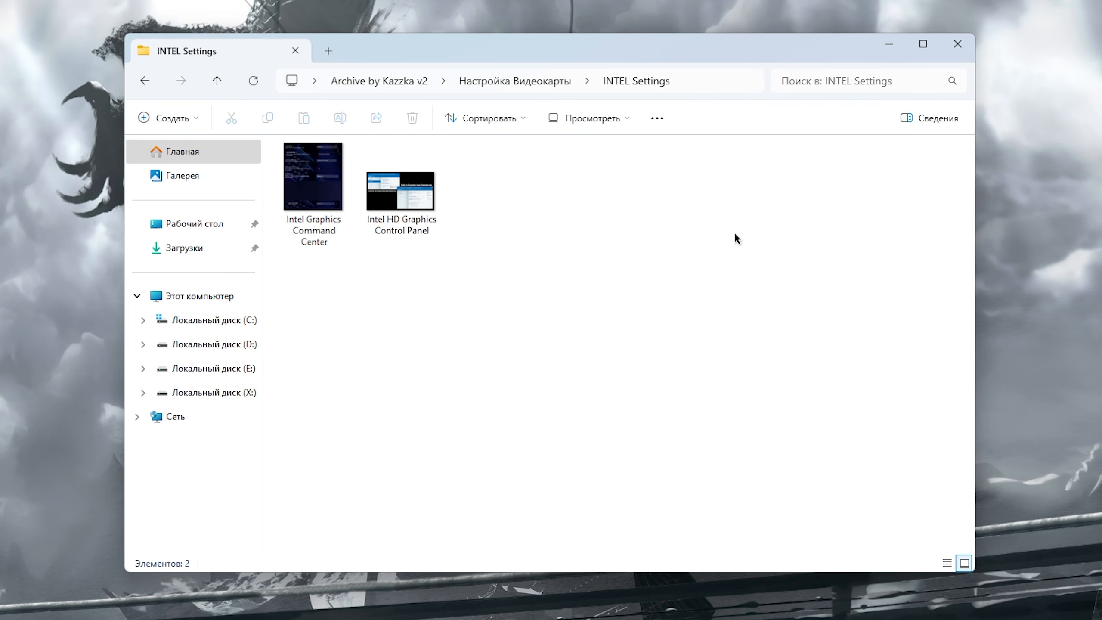
{"action": "key", "text": "alt+Left"}
{"action": "key", "text": "Down"}
{"action": "key", "text": "Return"}
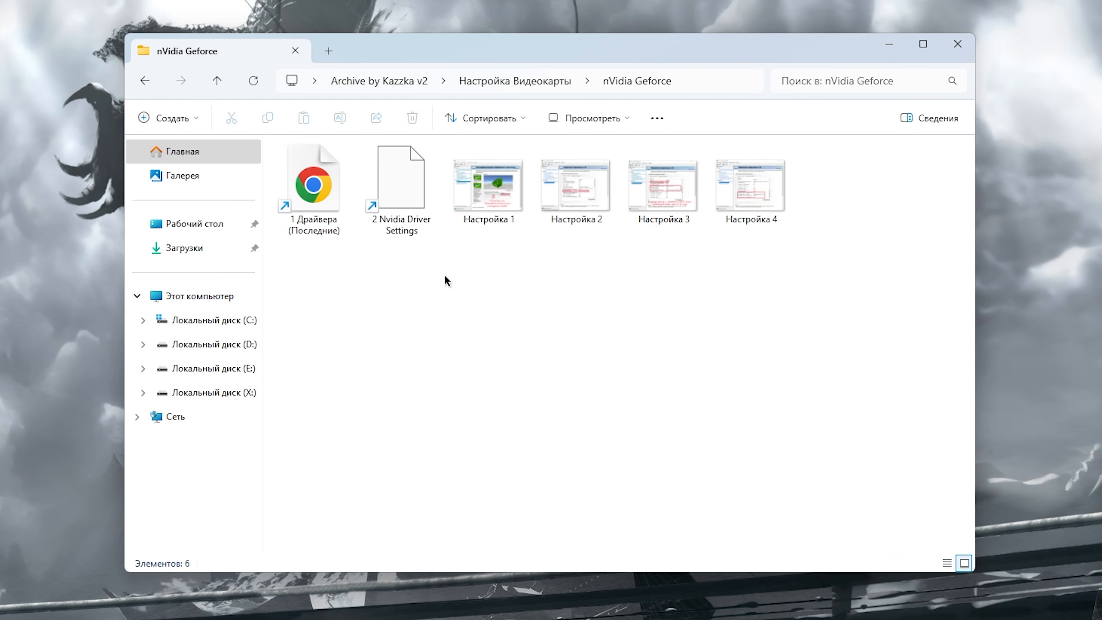
{"action": "left_click", "coordinate": [330, 203]}
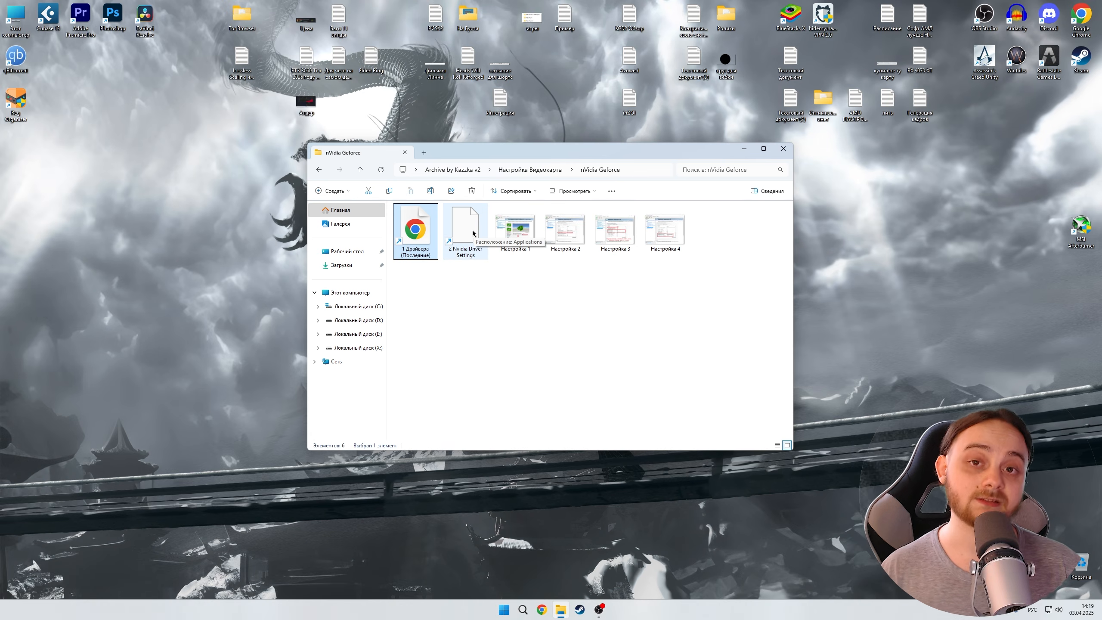
- Page through the NVIDIA settings screenshots starting from Настройка 1
{"action": "left_click", "coordinate": [517, 193]}
{"action": "double_click", "coordinate": [532, 233]}
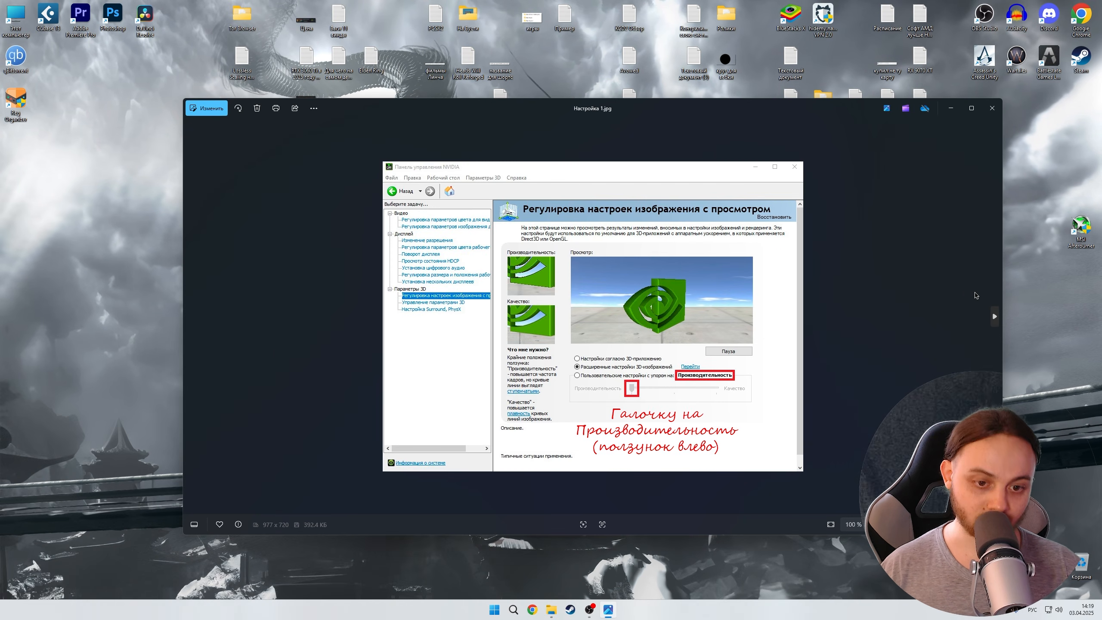
{"action": "key", "text": "Right"}
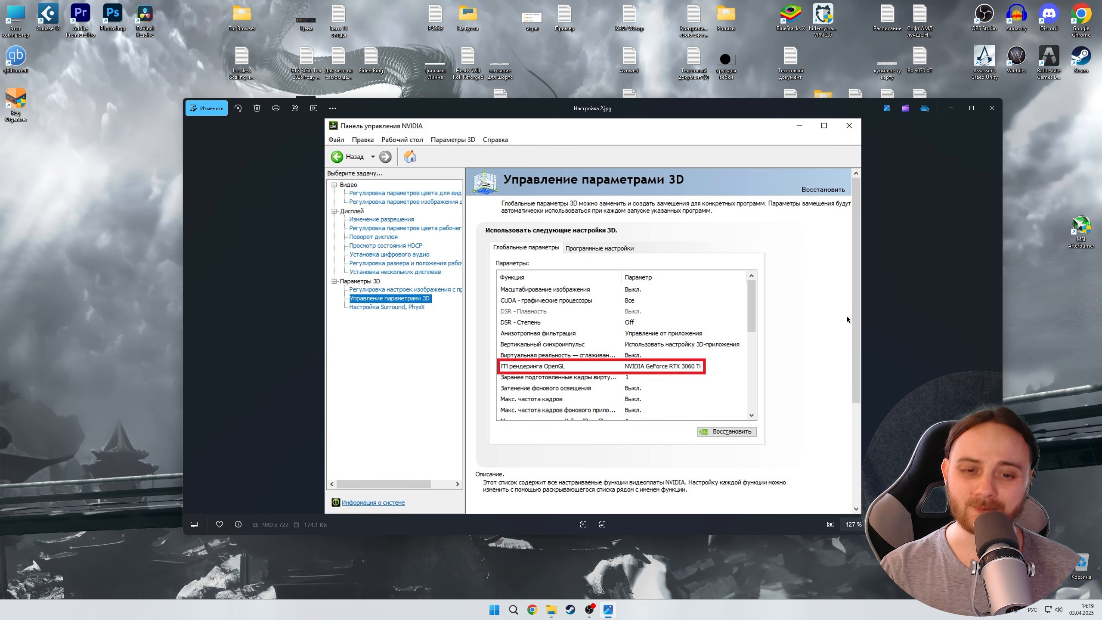
{"action": "left_click", "coordinate": [995, 316]}
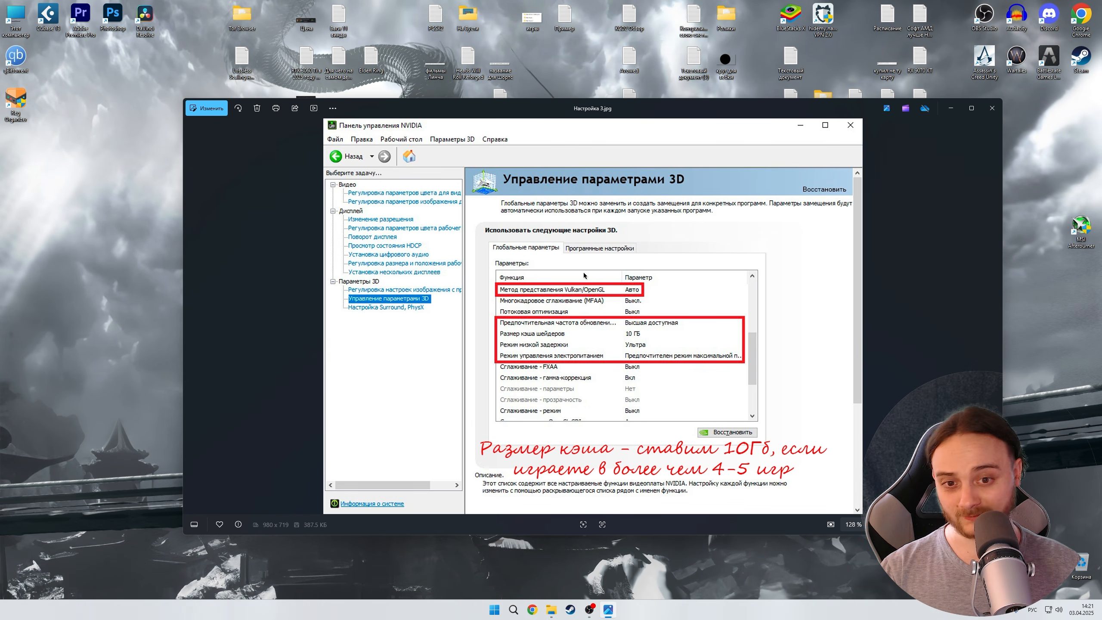
{"action": "key", "text": "Right"}
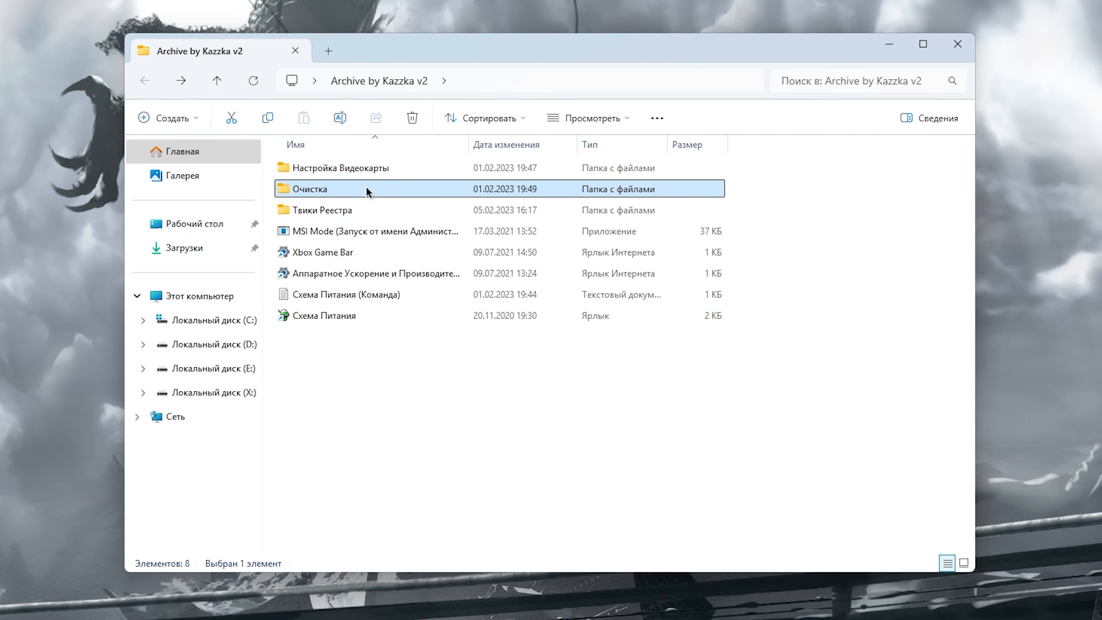
- Open the Windows Temp folder from Очистка and permanently delete all its files, skipping files in use
{"action": "double_click", "coordinate": [366, 190]}
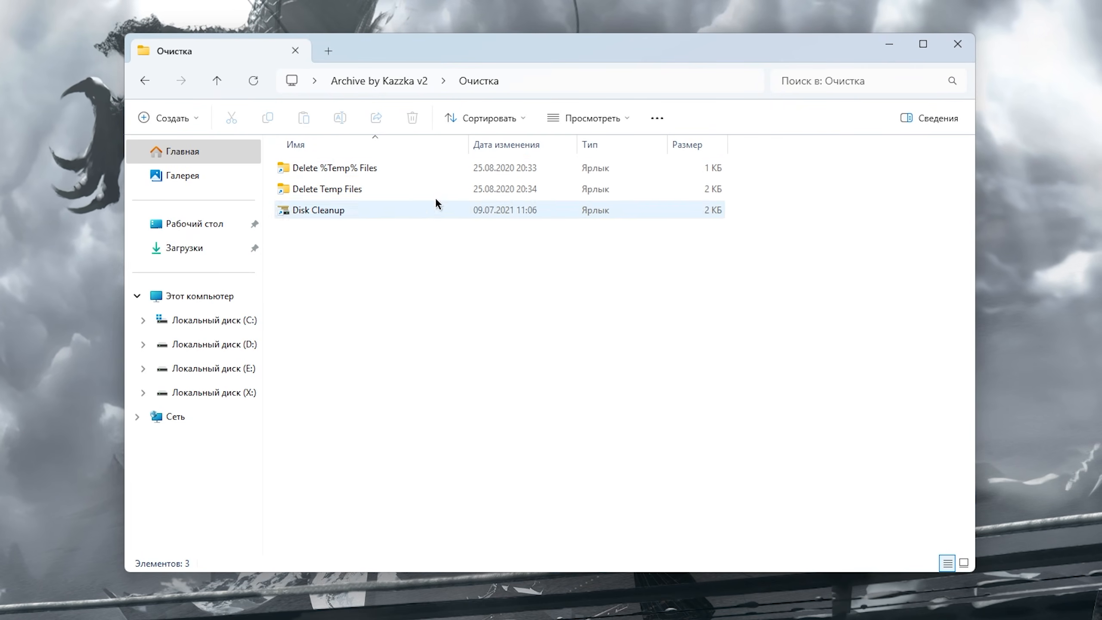
{"action": "double_click", "coordinate": [382, 189]}
{"action": "key", "text": "ctrl+a"}
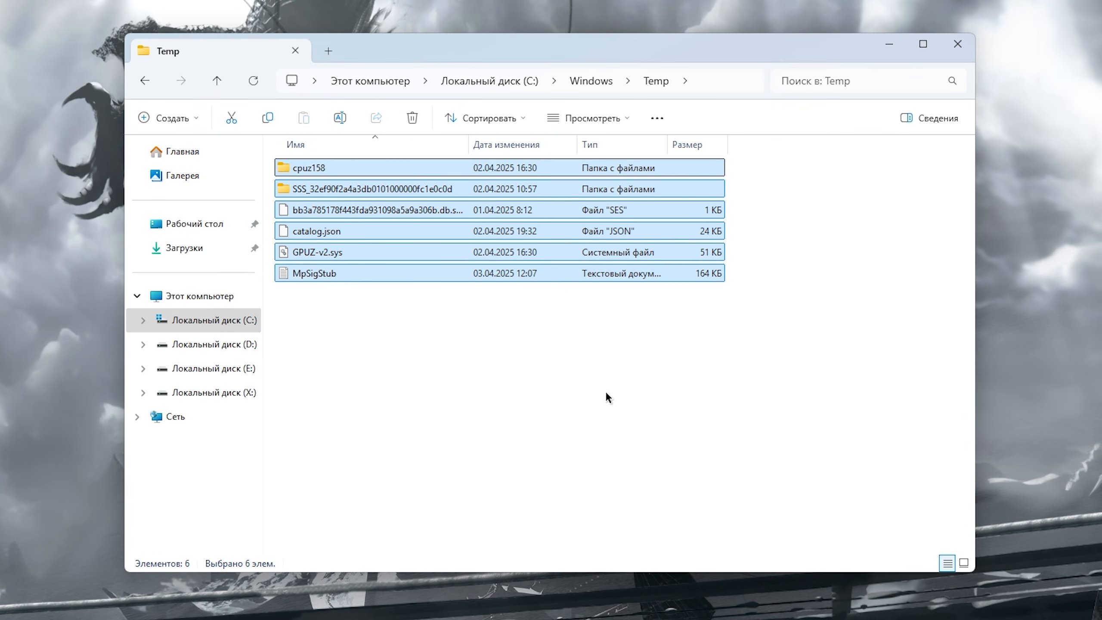
{"action": "key", "text": "shift+Delete"}
{"action": "key", "text": "Return"}
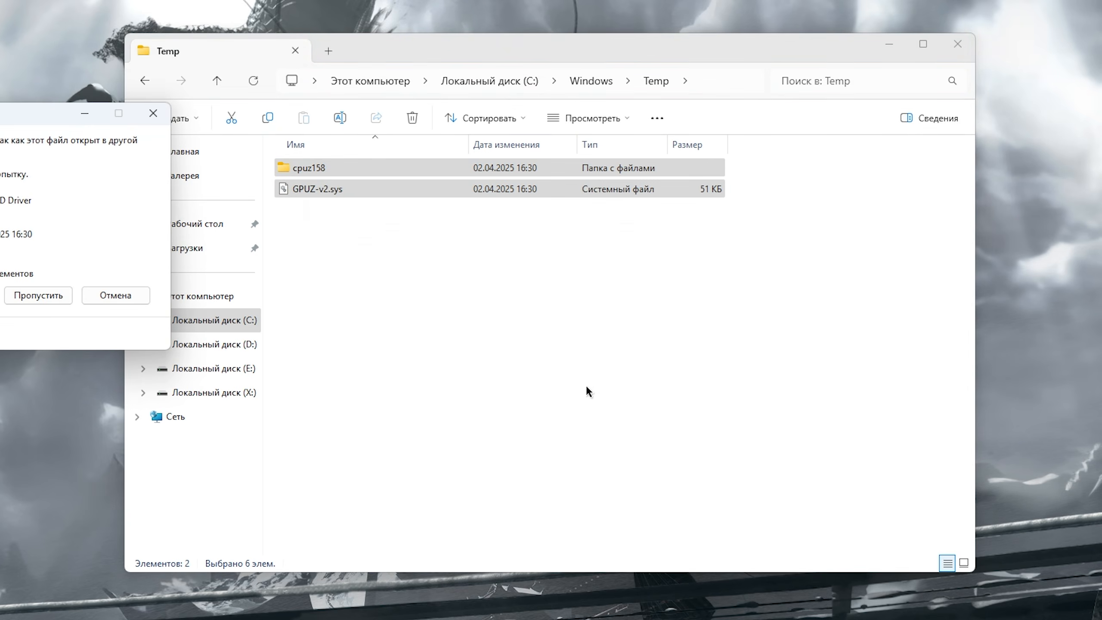
{"action": "left_click_drag", "start_coordinate": [35, 125], "coordinate": [585, 149]}
{"action": "left_click", "coordinate": [672, 324]}
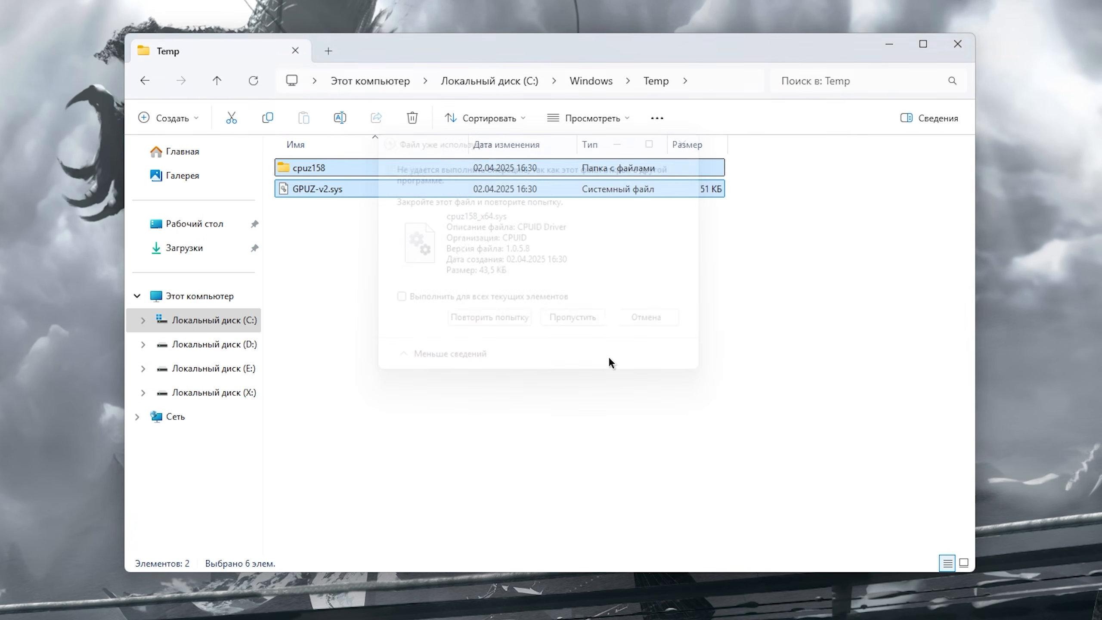
- Open the user's AppData Local Temp folder and permanently delete all its files
{"action": "key", "text": "alt+Left"}
{"action": "key", "text": "Down"}
{"action": "key", "text": "Return"}
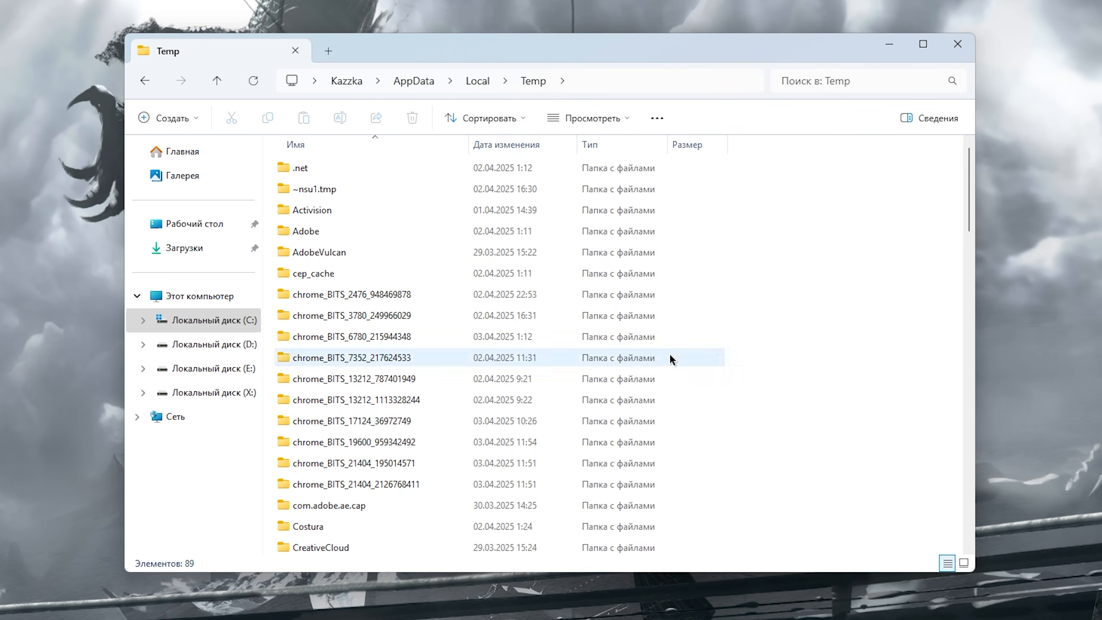
{"action": "left_click_drag", "start_coordinate": [811, 157], "coordinate": [473, 560]}
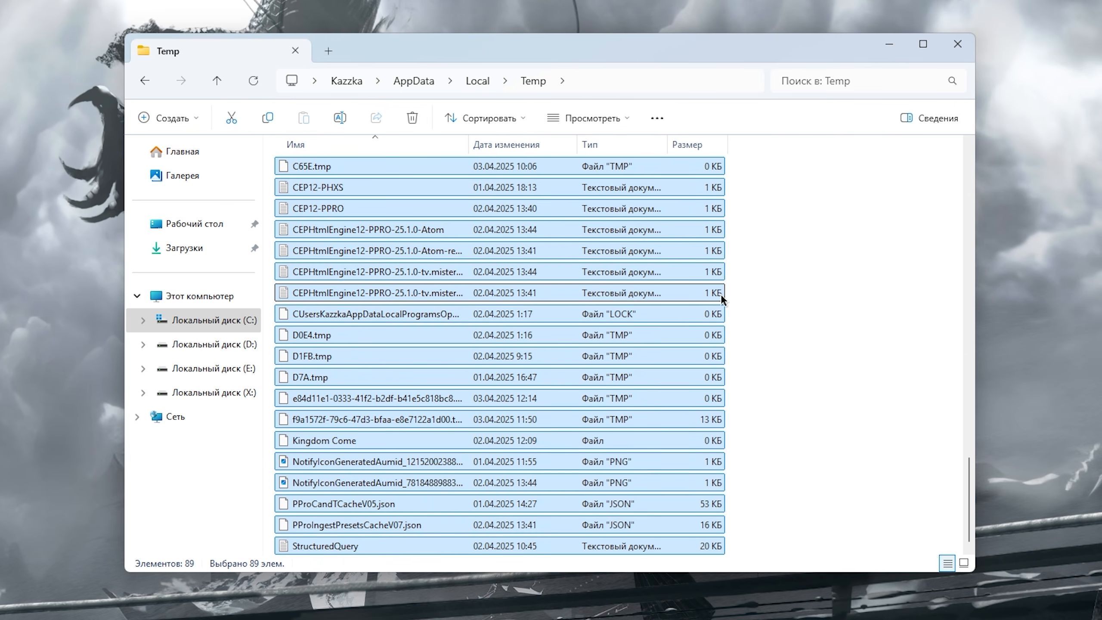
{"action": "key", "text": "shift+Delete"}
{"action": "key", "text": "Return"}
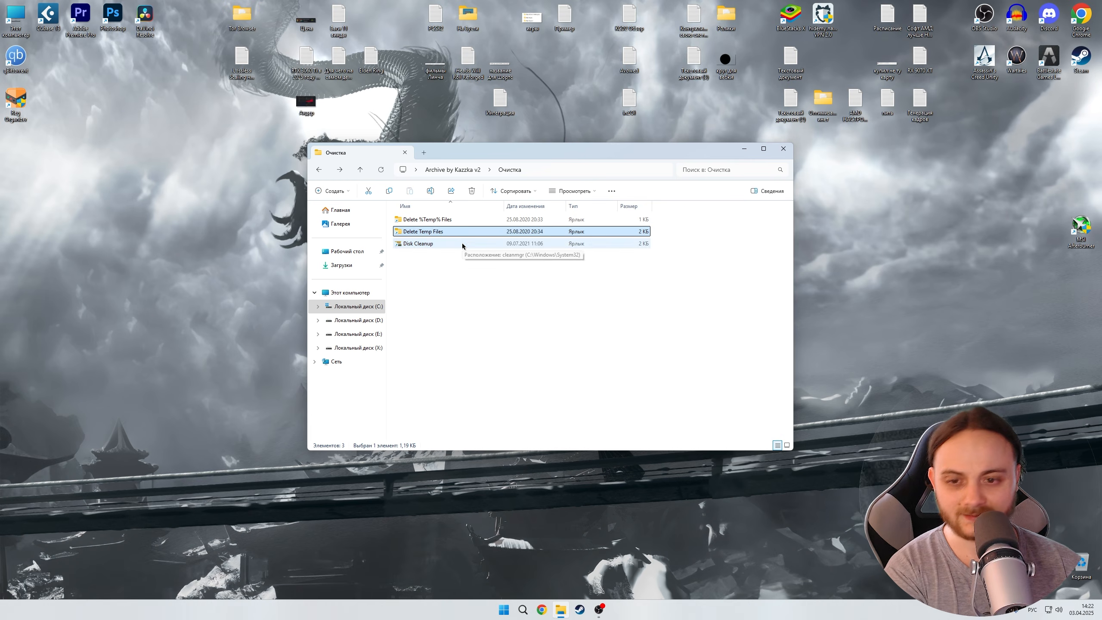
- Open the Твики Реестра folder and select its five registry tweak files
{"action": "left_click", "coordinate": [461, 245]}
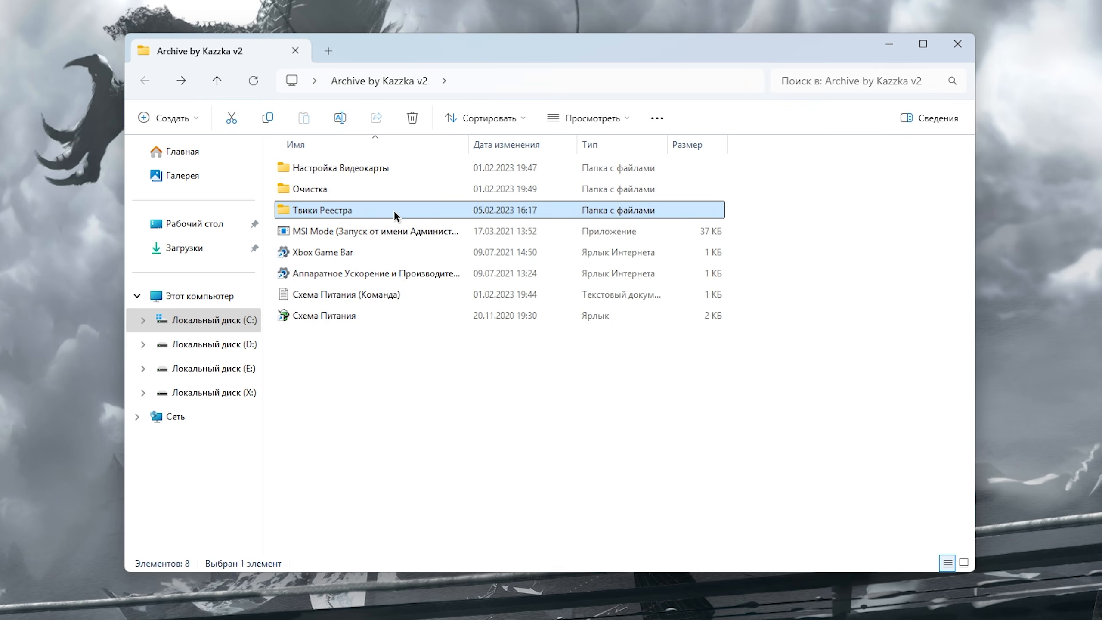
{"action": "double_click", "coordinate": [395, 210]}
{"action": "left_click_drag", "start_coordinate": [798, 175], "coordinate": [493, 303]}
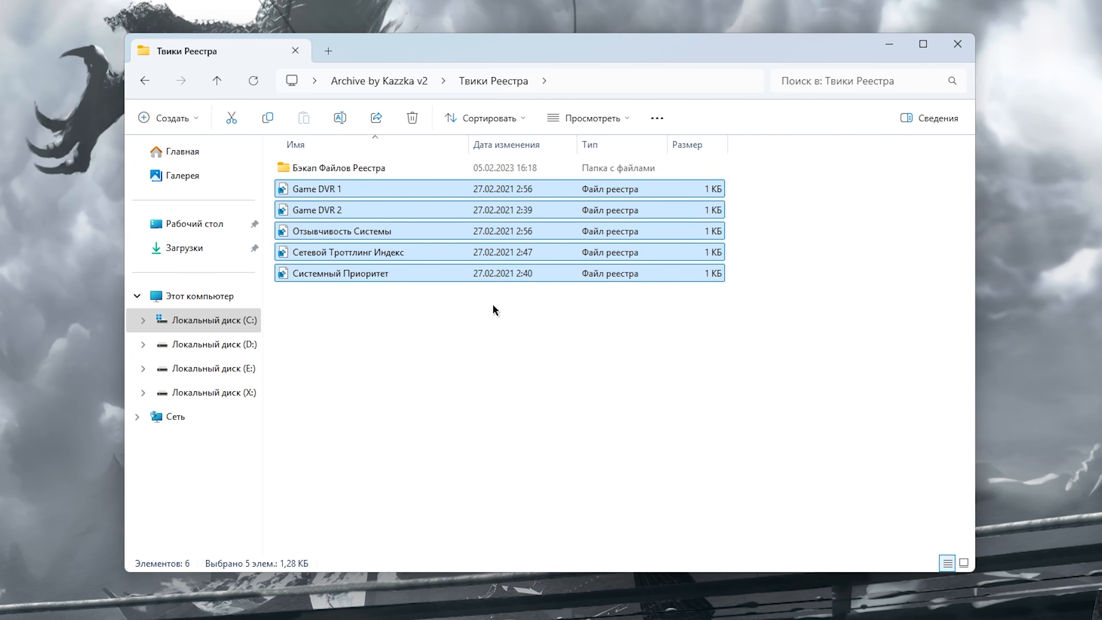
{"action": "left_click", "coordinate": [490, 304]}
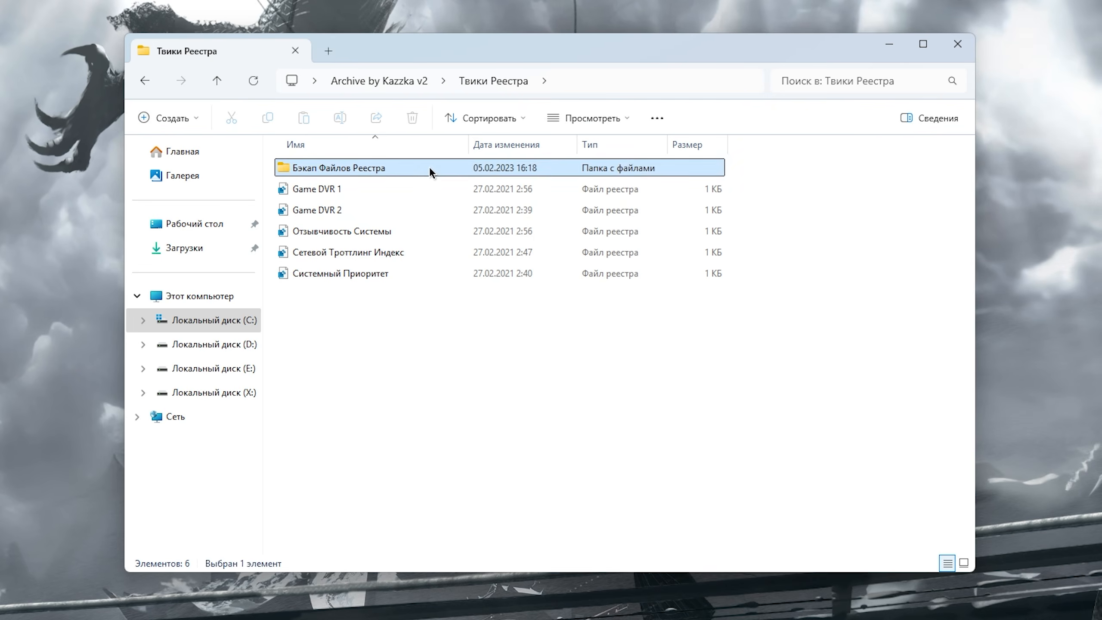
- Open the Бэкап Файлов Реестра folder and select the four backup registry files
{"action": "double_click", "coordinate": [429, 169]}
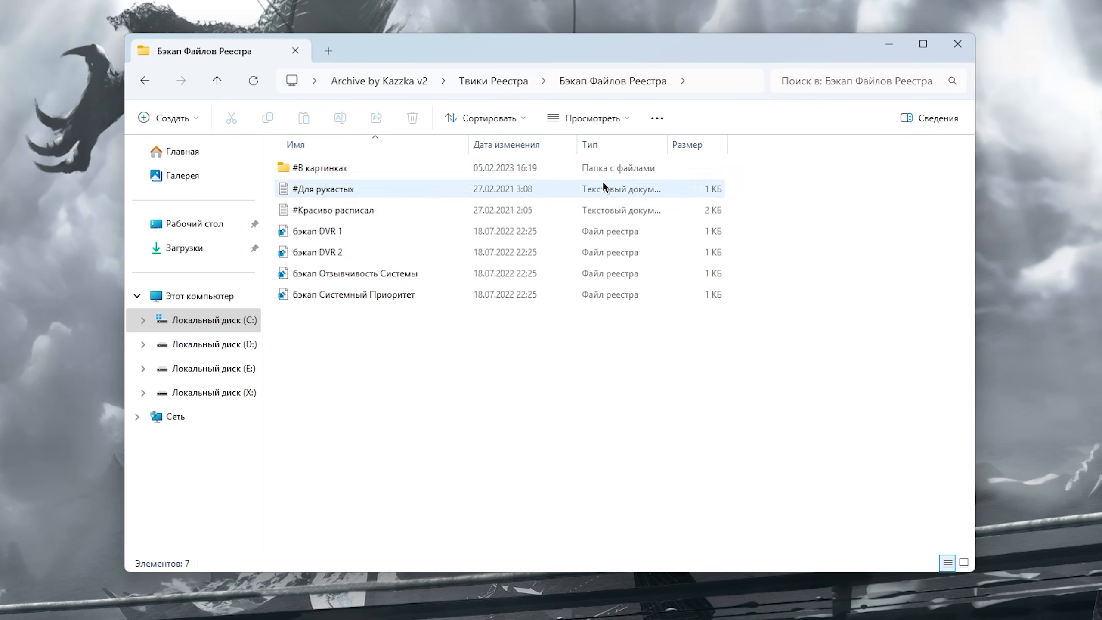
{"action": "left_click_drag", "start_coordinate": [816, 160], "coordinate": [277, 306]}
{"action": "left_click", "coordinate": [573, 450]}
{"action": "left_click_drag", "start_coordinate": [818, 246], "coordinate": [356, 423]}
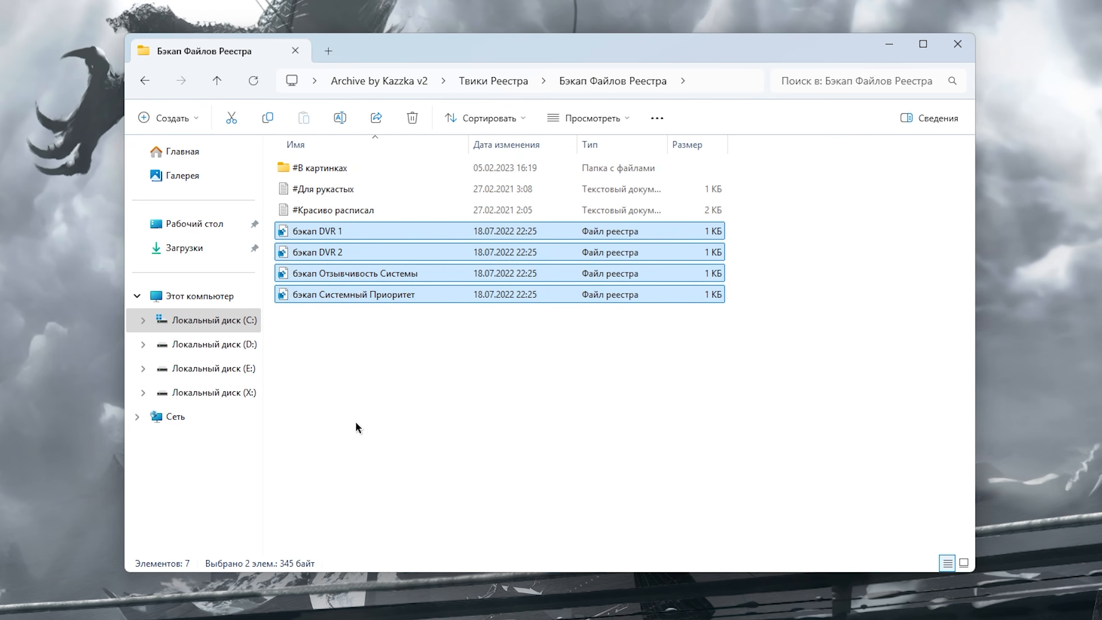
- Go through the registry tweak files Game DVR 1, Game DVR 2, Отзывчивость Системы and Сетевой Троттлинг Индекс, opening each one's context menu
{"action": "left_click", "coordinate": [382, 433]}
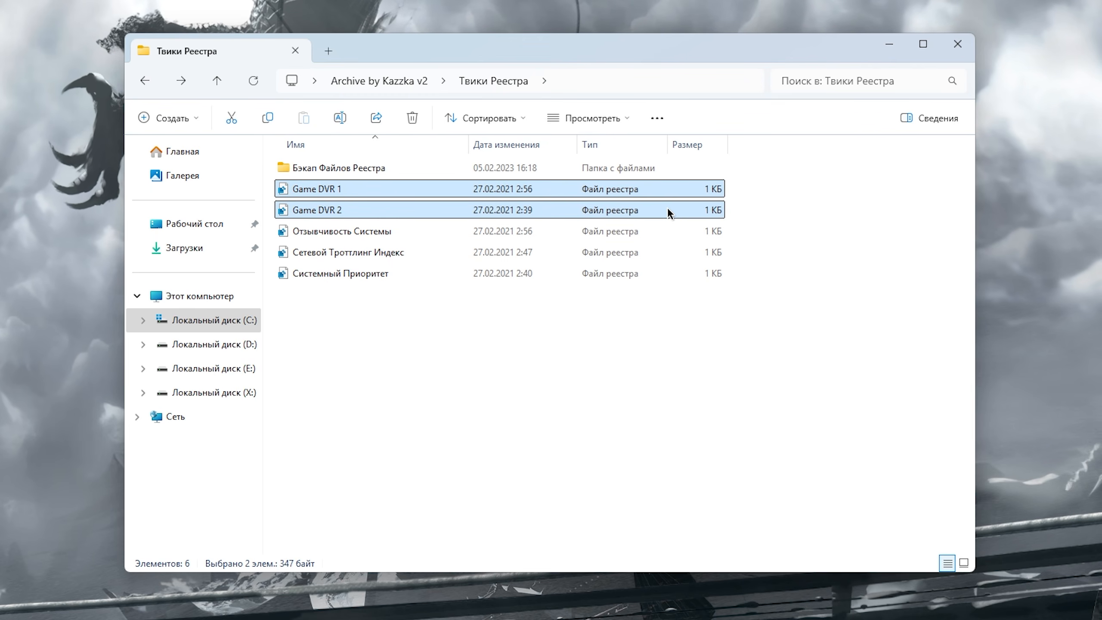
{"action": "left_click", "coordinate": [408, 190]}
{"action": "right_click", "coordinate": [408, 190]}
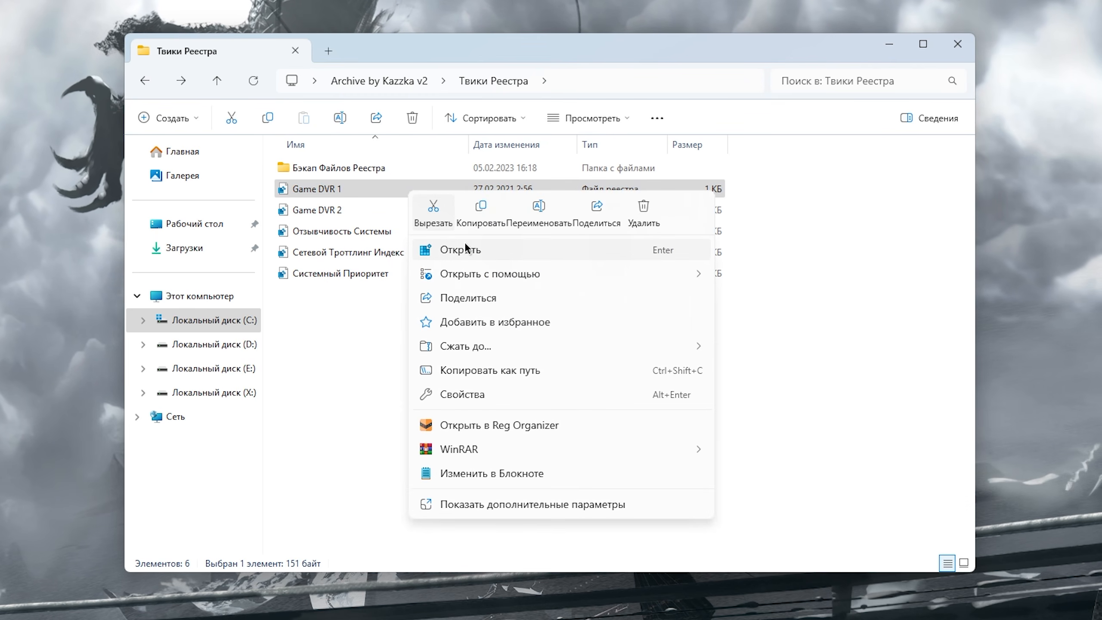
{"action": "left_click", "coordinate": [496, 499]}
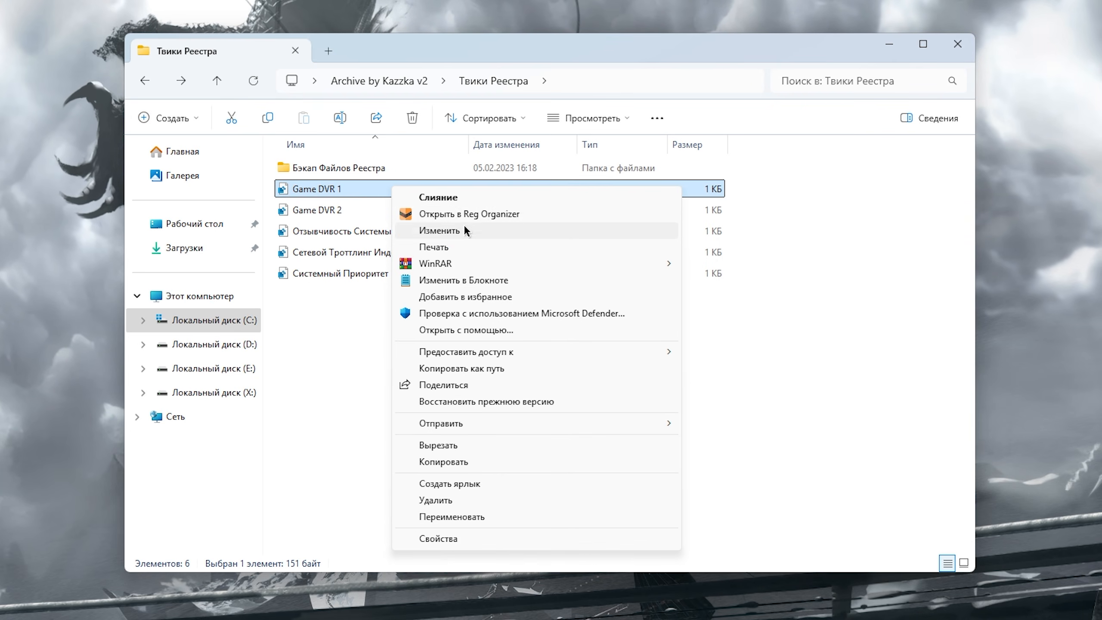
{"action": "left_click", "coordinate": [351, 212]}
{"action": "right_click", "coordinate": [351, 212]}
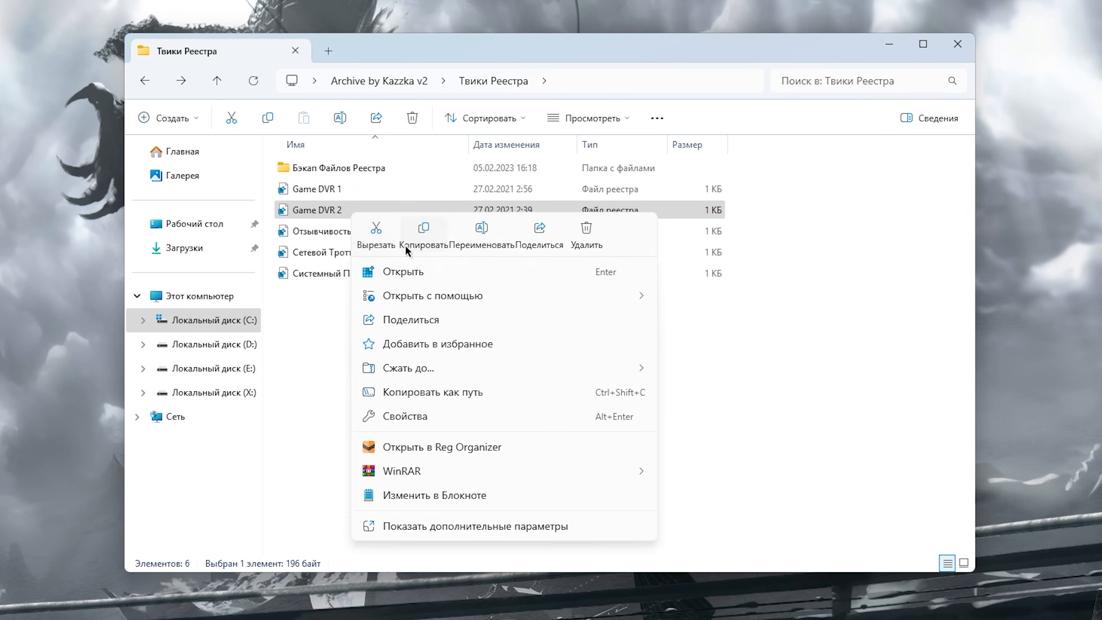
{"action": "left_click", "coordinate": [324, 233]}
{"action": "right_click", "coordinate": [379, 230]}
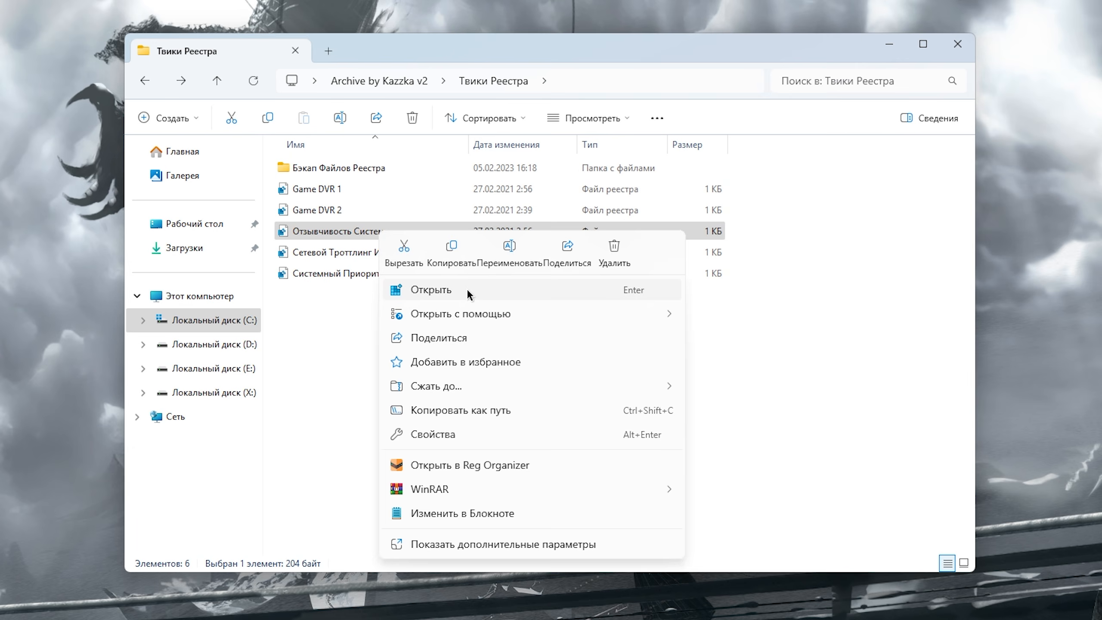
{"action": "left_click", "coordinate": [333, 254]}
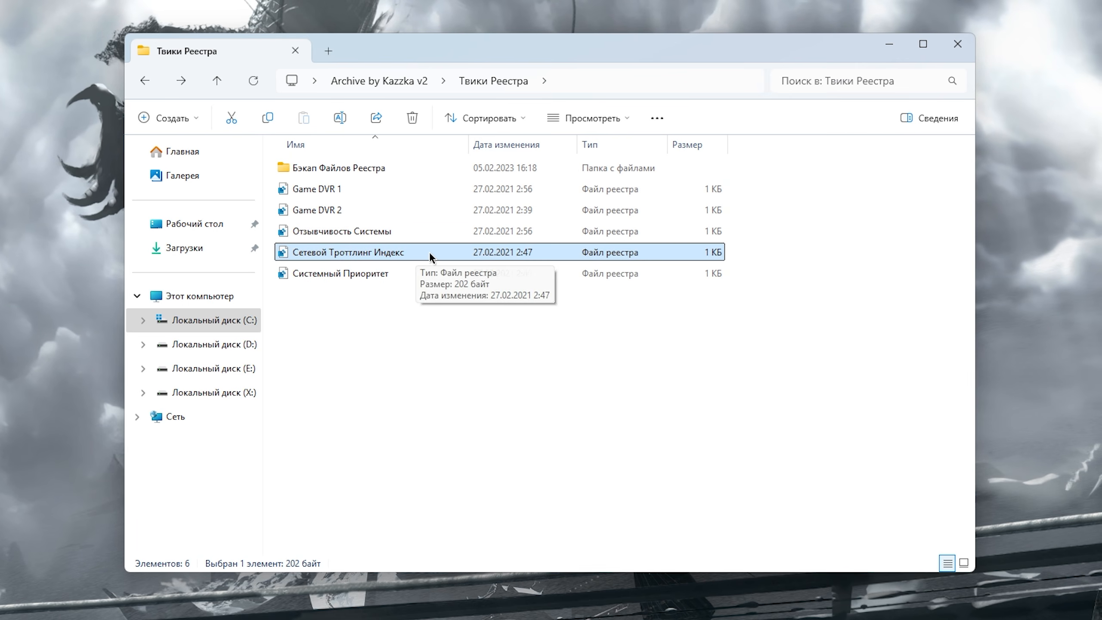
{"action": "left_click", "coordinate": [405, 269]}
{"action": "right_click", "coordinate": [405, 267]}
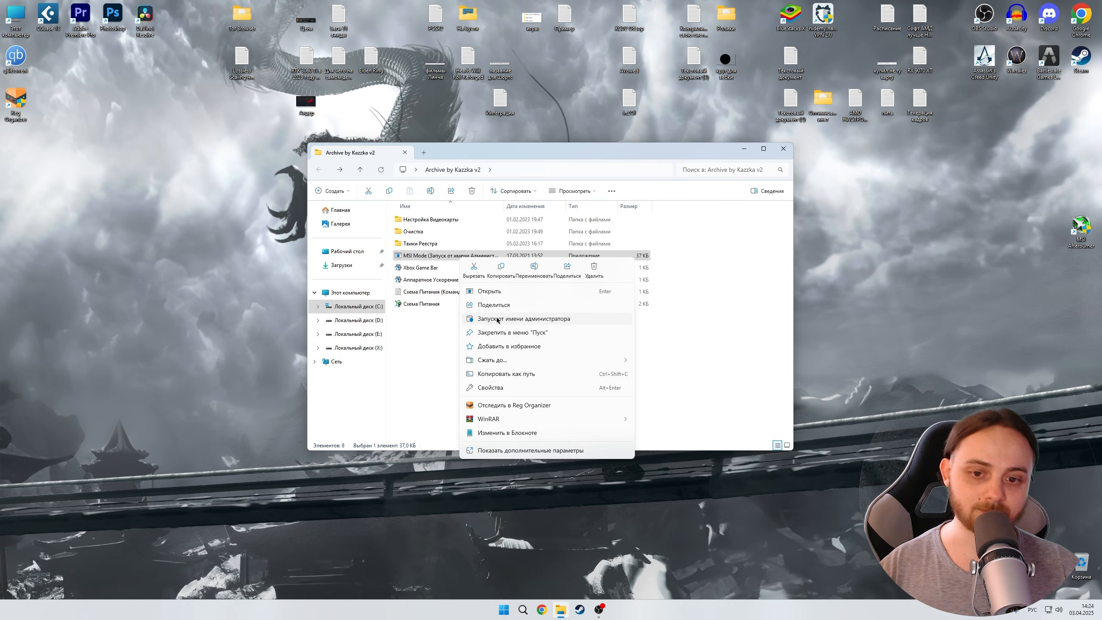
- Run MSI Mode as administrator, set the AMD Radeon RX 9070 XT interrupt priority to High, and close the utility
{"action": "left_click", "coordinate": [498, 320]}
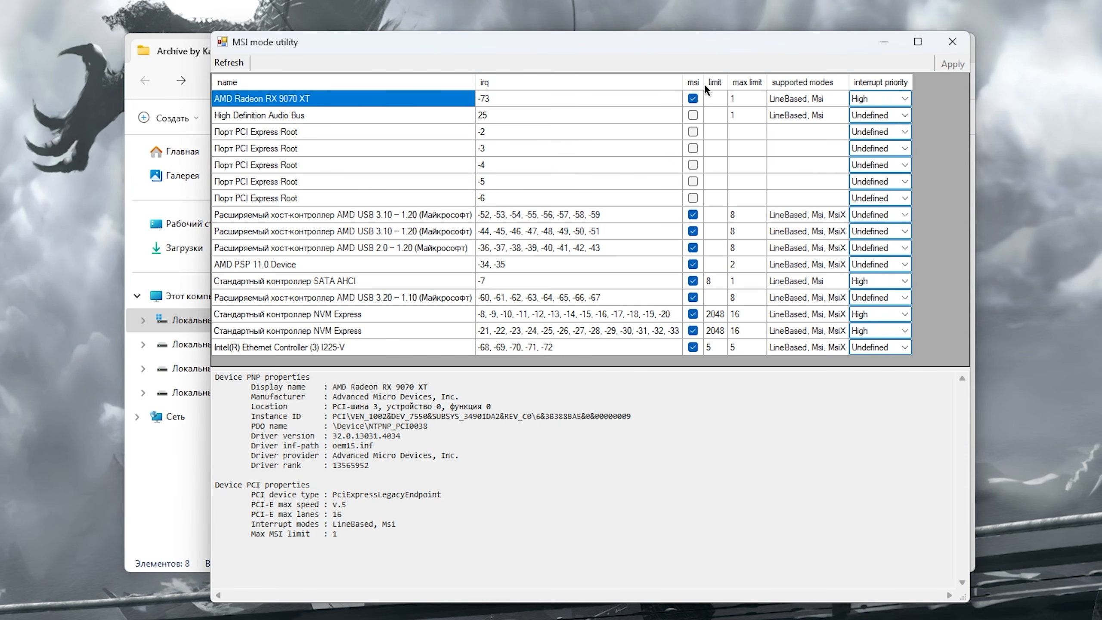
{"action": "left_click", "coordinate": [894, 98]}
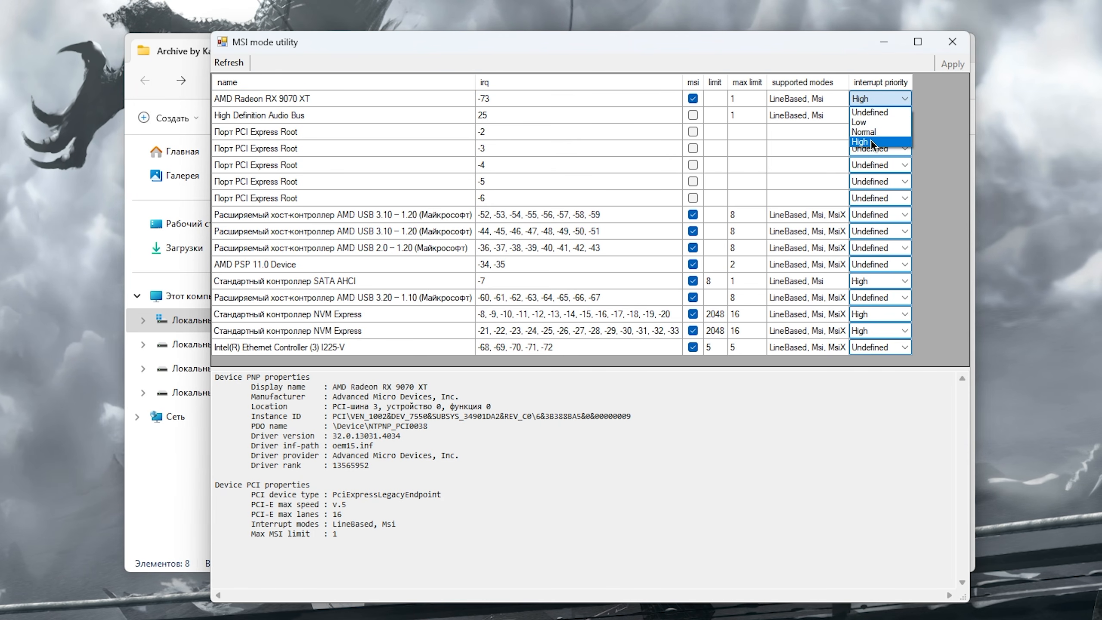
{"action": "left_click", "coordinate": [872, 143]}
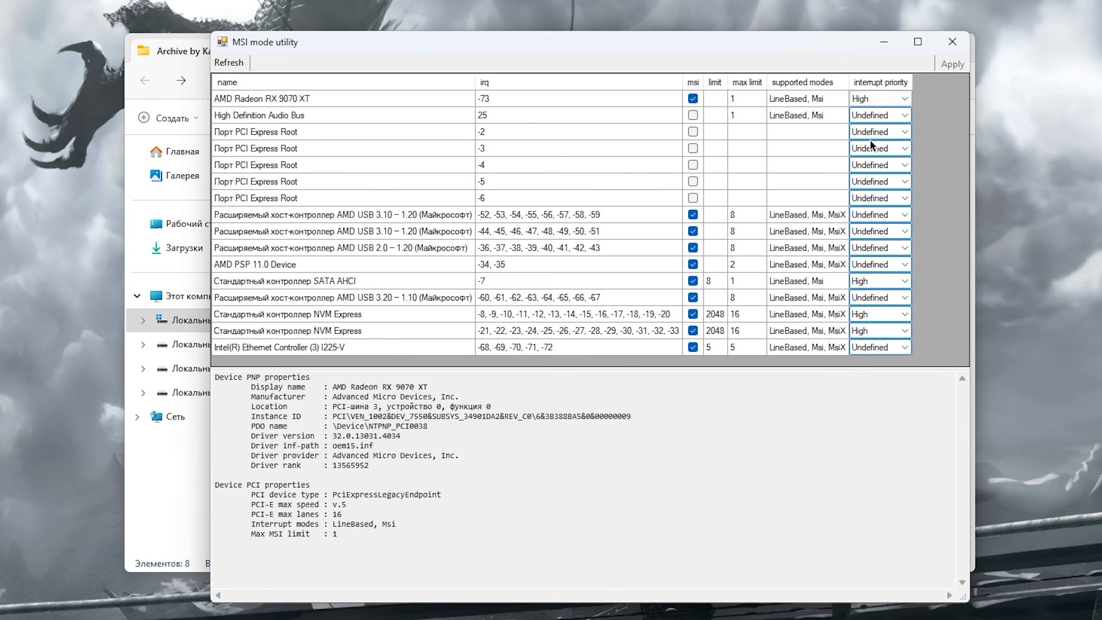
{"action": "left_click", "coordinate": [953, 44]}
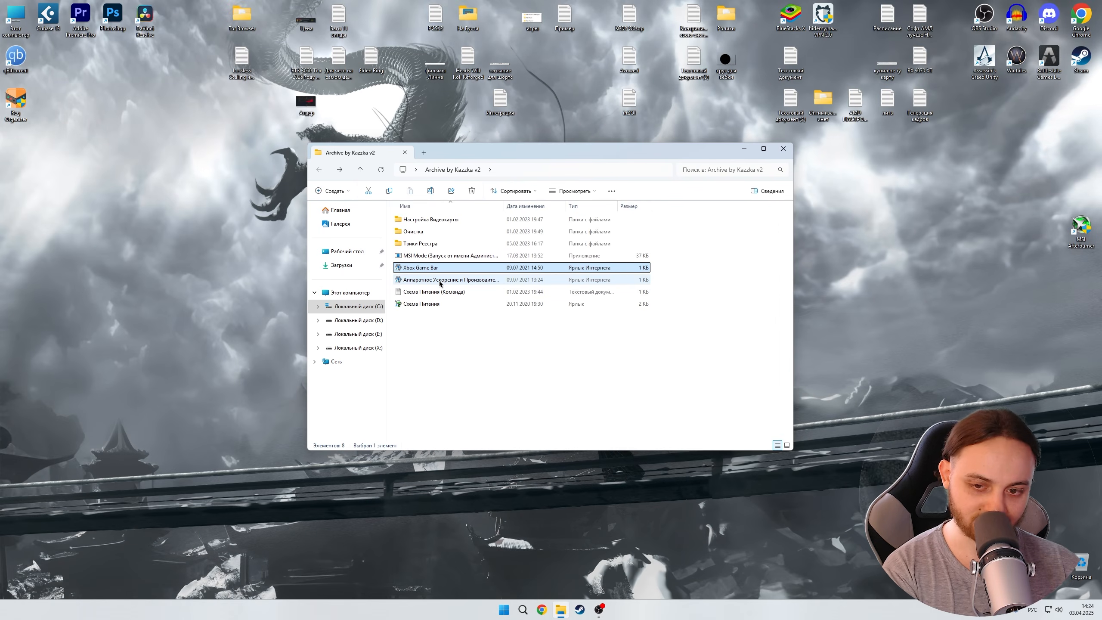
- Open the Схема Питания (Команда) text file, copy its powercfg command line, and close the file
{"action": "left_click", "coordinate": [440, 281]}
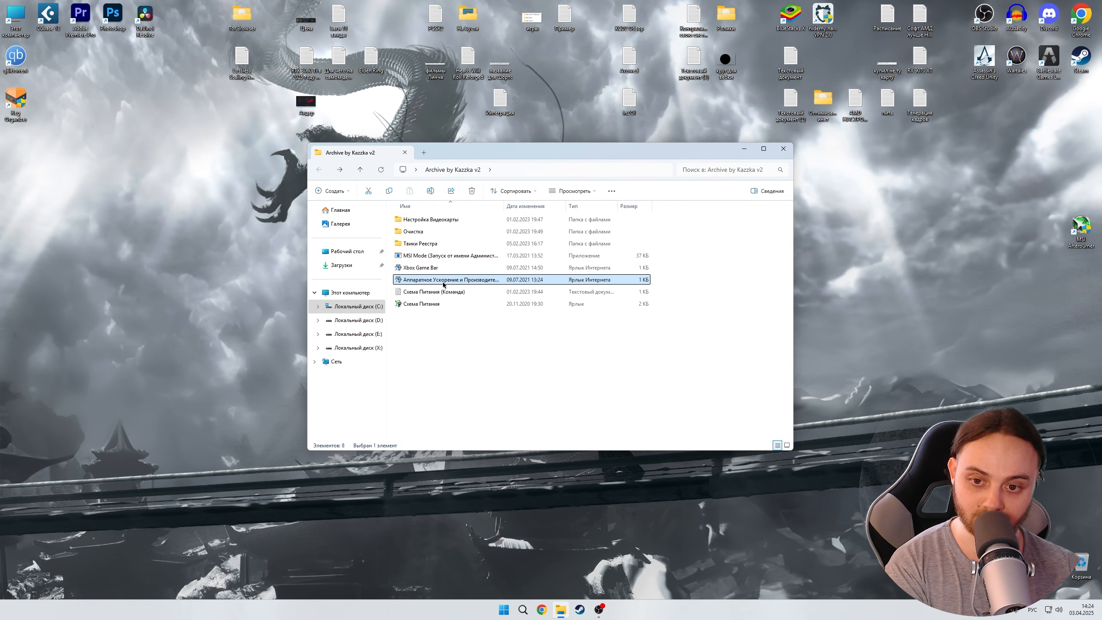
{"action": "double_click", "coordinate": [442, 291]}
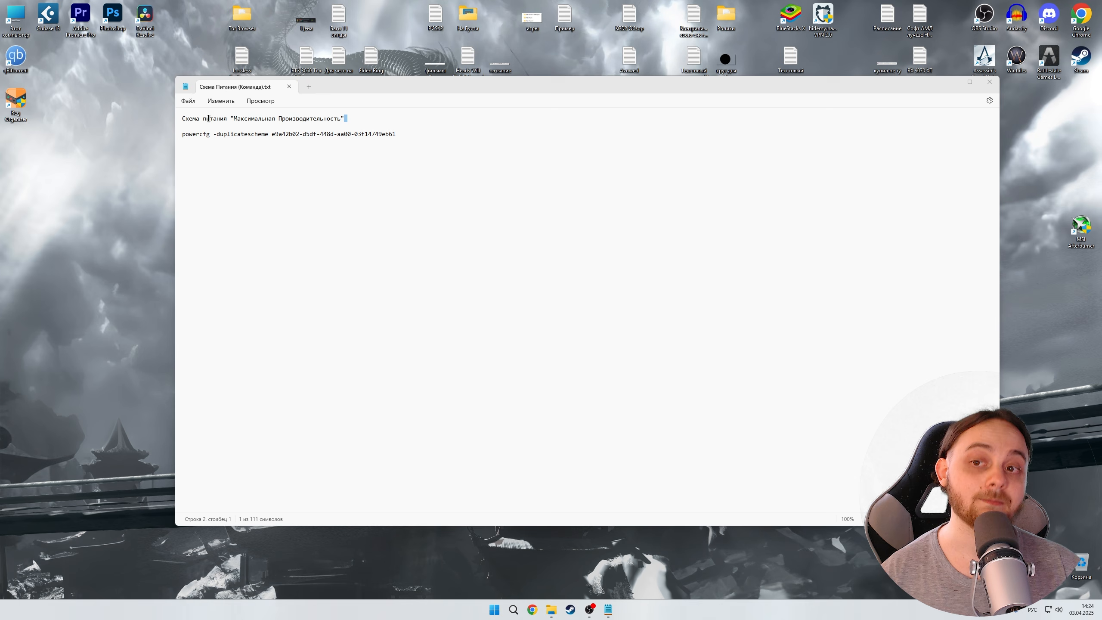
{"action": "left_click_drag", "start_coordinate": [346, 118], "coordinate": [293, 159]}
{"action": "right_click", "coordinate": [336, 138]}
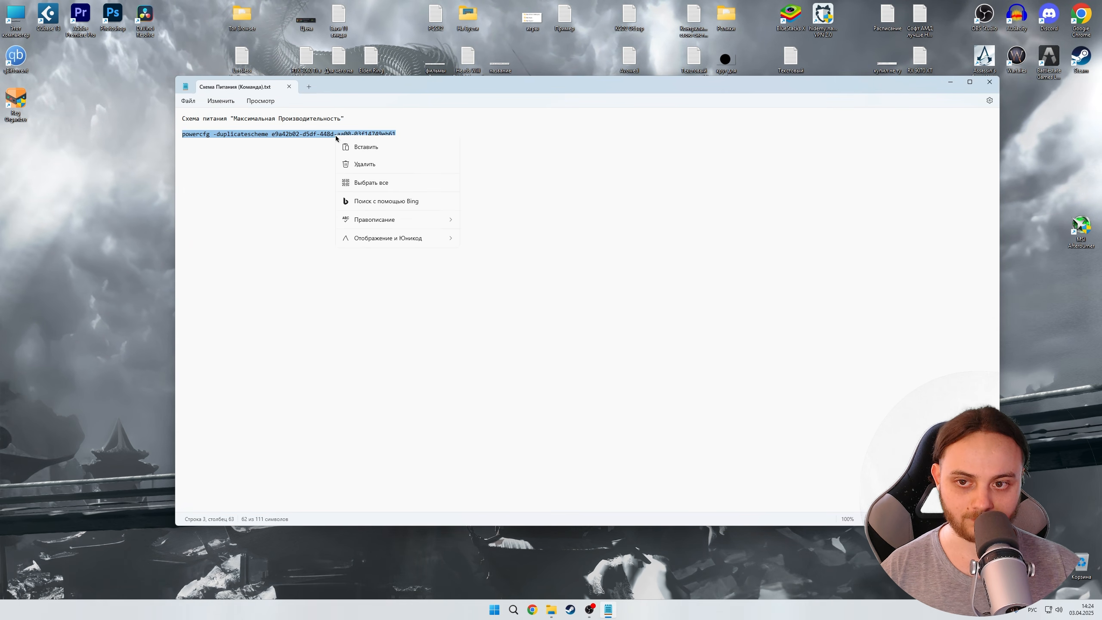
{"action": "left_click", "coordinate": [375, 184]}
{"action": "left_click", "coordinate": [984, 88]}
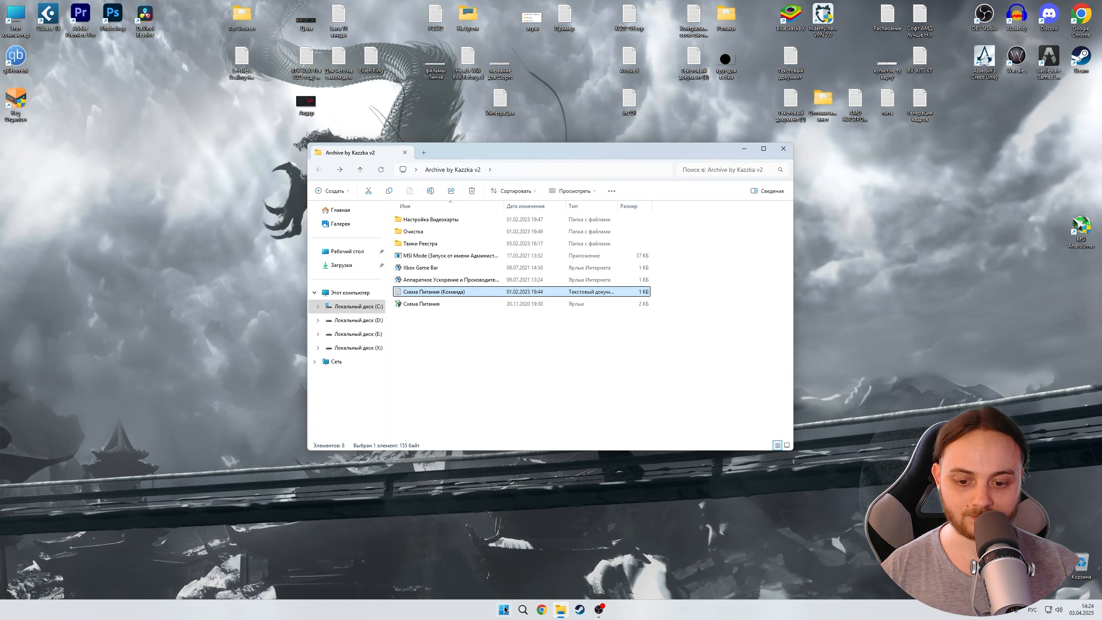
- Open an administrator PowerShell and run the pasted powercfg -duplicatescheme e9a42b02-d5df-448d-aa00-03f14749eb61 command
{"action": "right_click", "coordinate": [505, 610]}
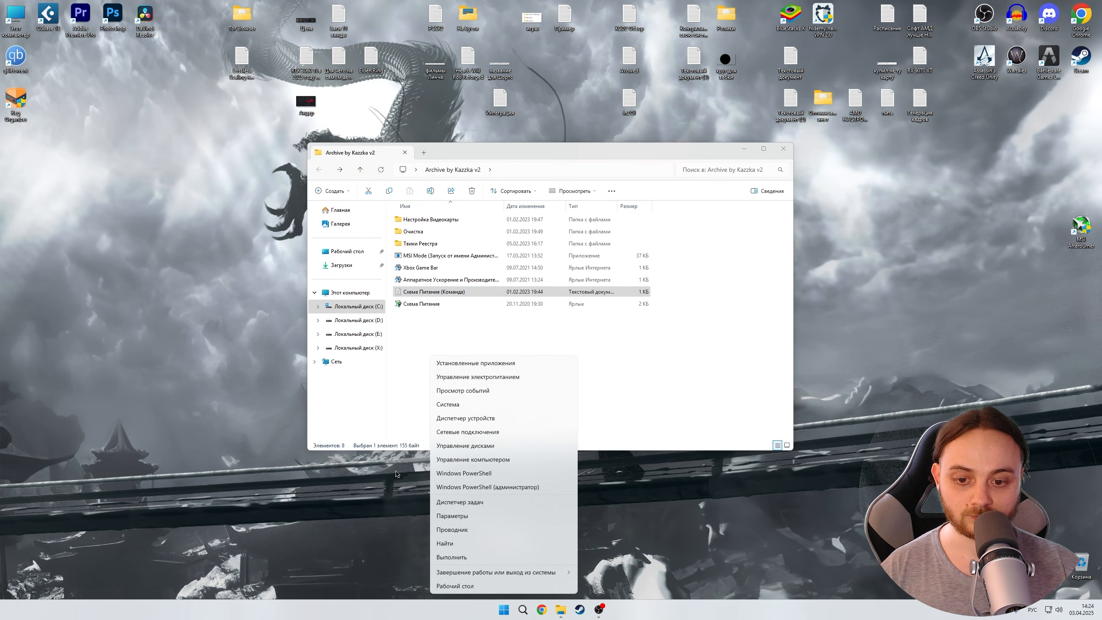
{"action": "left_click", "coordinate": [465, 487]}
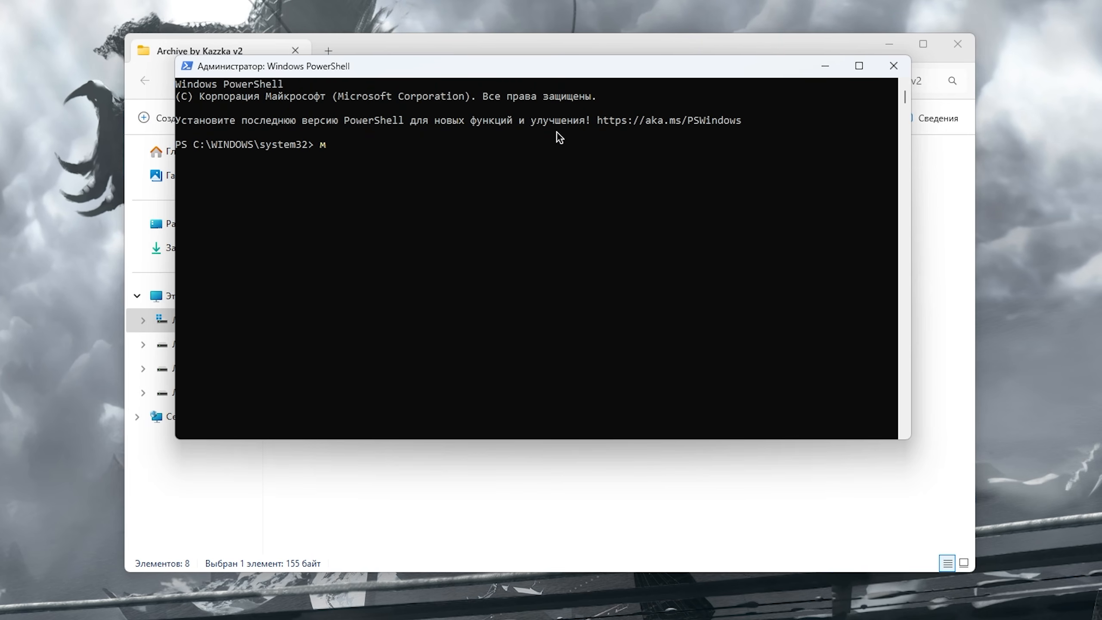
{"action": "right_click", "coordinate": [455, 204]}
{"action": "key", "text": "Return"}
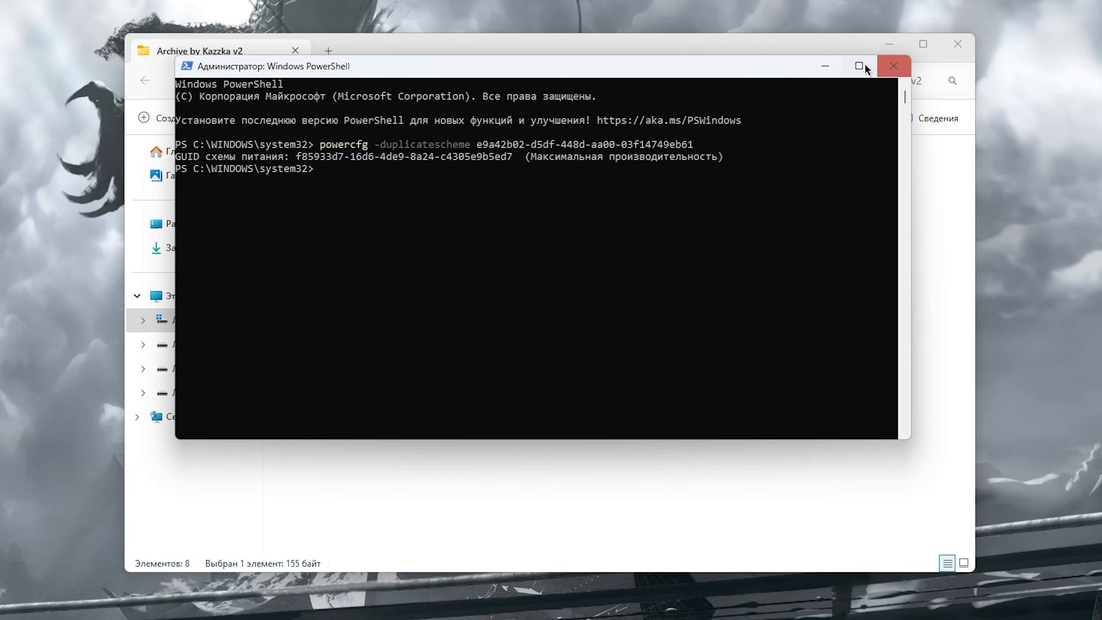
- Close PowerShell, open the Схема Питания power options, and select the Максимальная производительность scheme
{"action": "left_click", "coordinate": [893, 66]}
{"action": "double_click", "coordinate": [367, 318]}
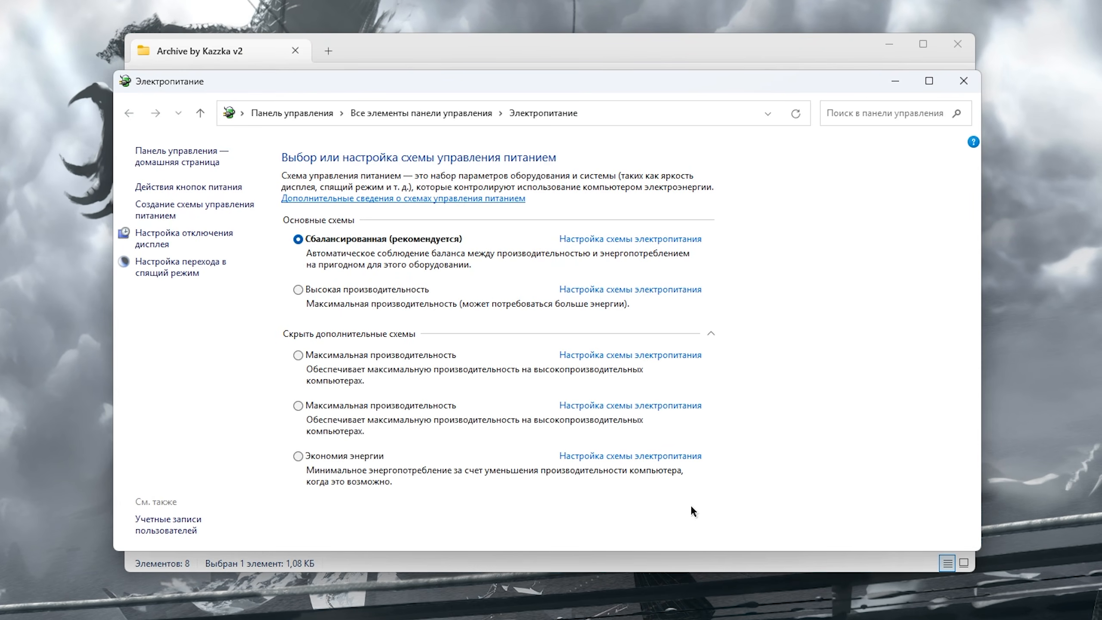
{"action": "left_click", "coordinate": [379, 406]}
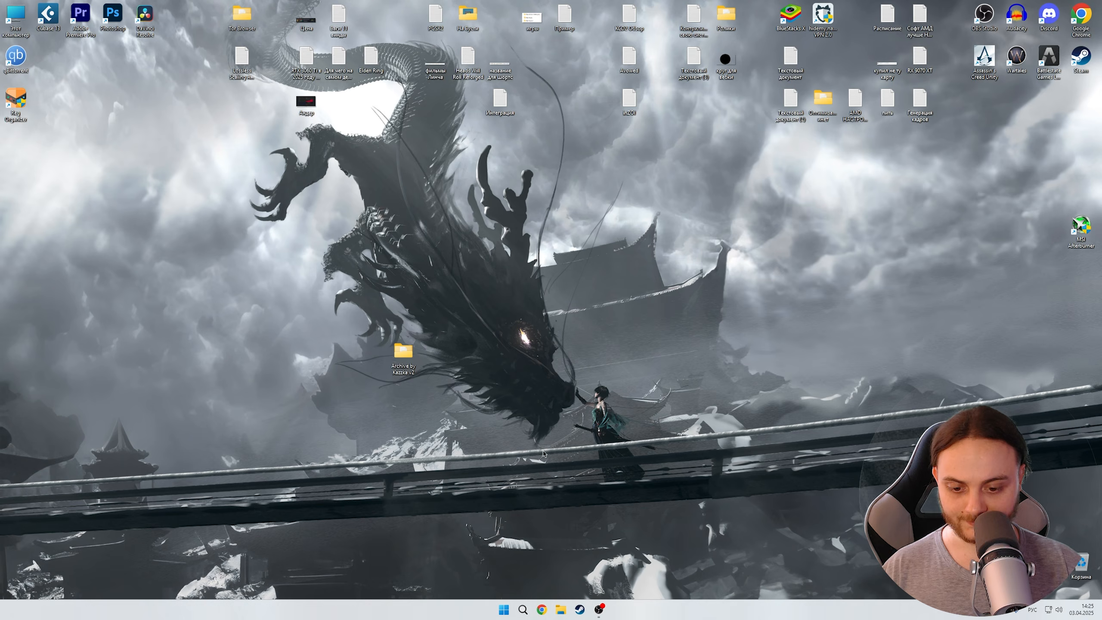
- Open Device Manager and open the context menu of Высокоточный таймер событий under Системные устройства
{"action": "right_click", "coordinate": [505, 606]}
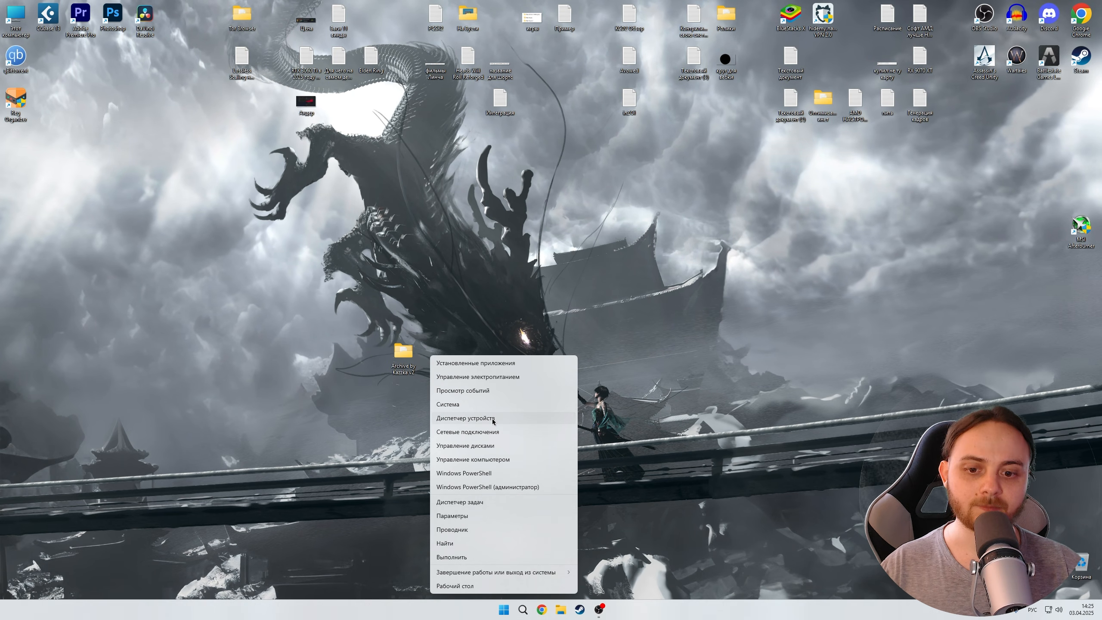
{"action": "left_click", "coordinate": [465, 430]}
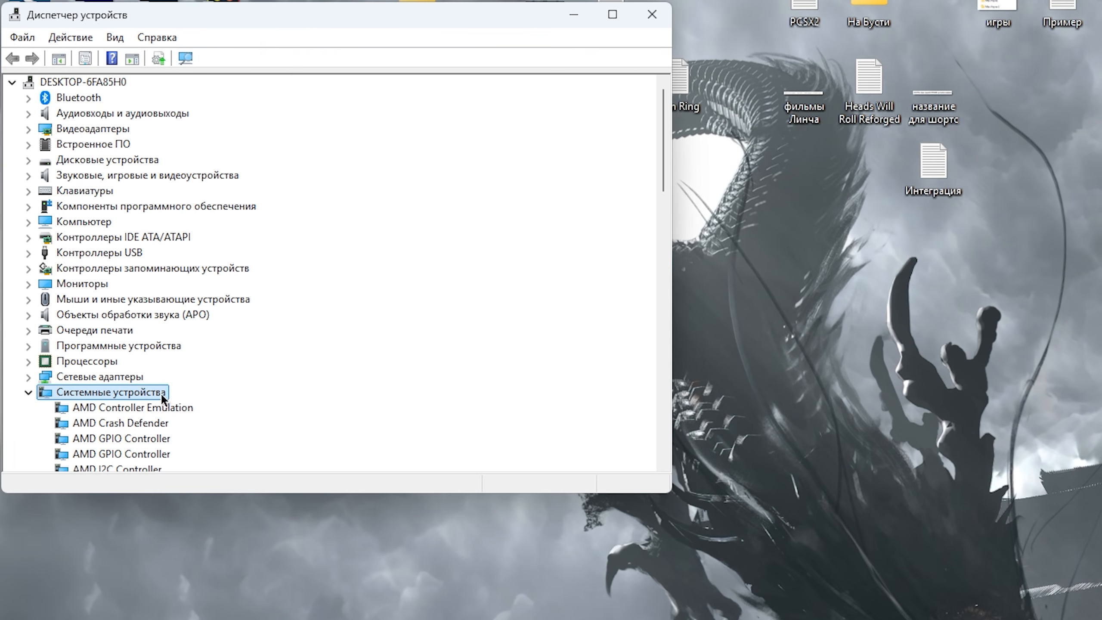
{"action": "scroll", "coordinate": [166, 391], "scroll_direction": "down", "scroll_amount": 3}
{"action": "scroll", "coordinate": [165, 388], "scroll_direction": "down", "scroll_amount": 5}
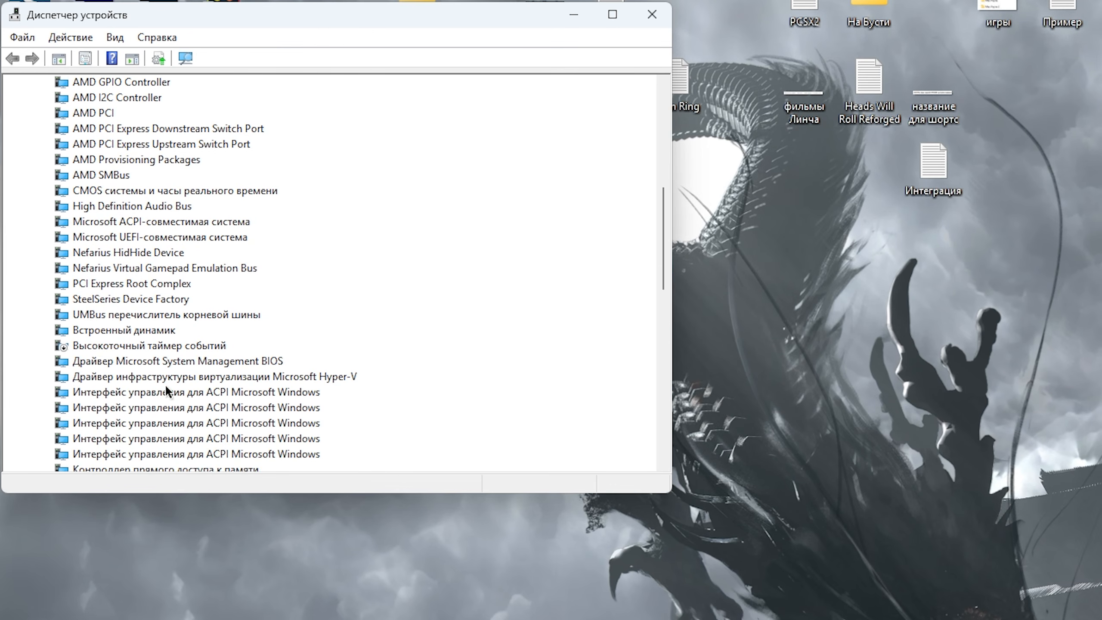
{"action": "left_click", "coordinate": [134, 346]}
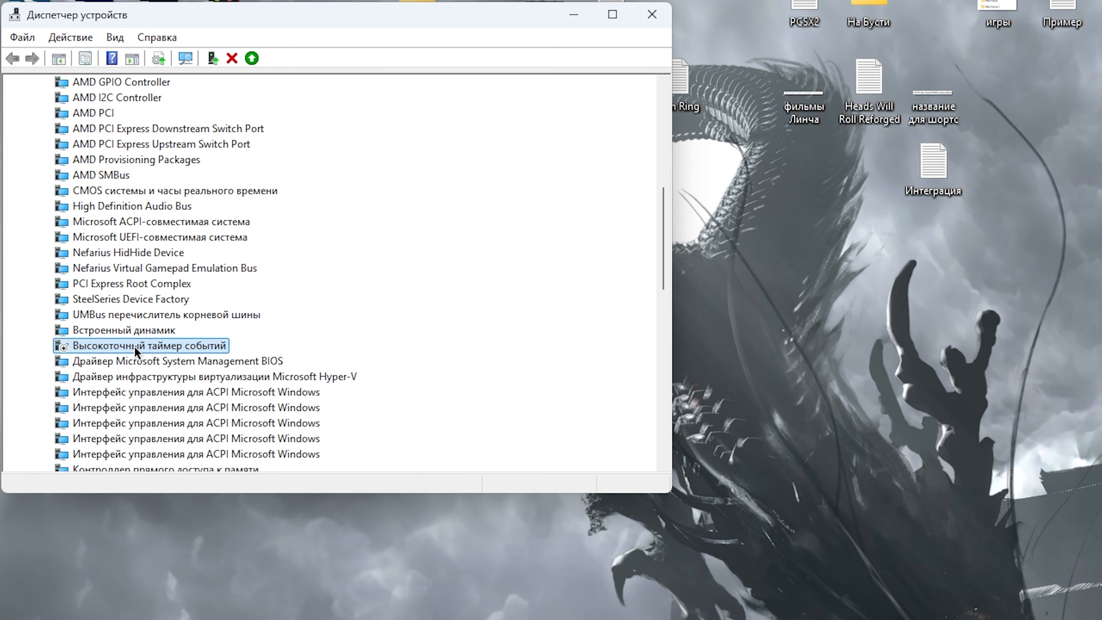
{"action": "right_click", "coordinate": [134, 346]}
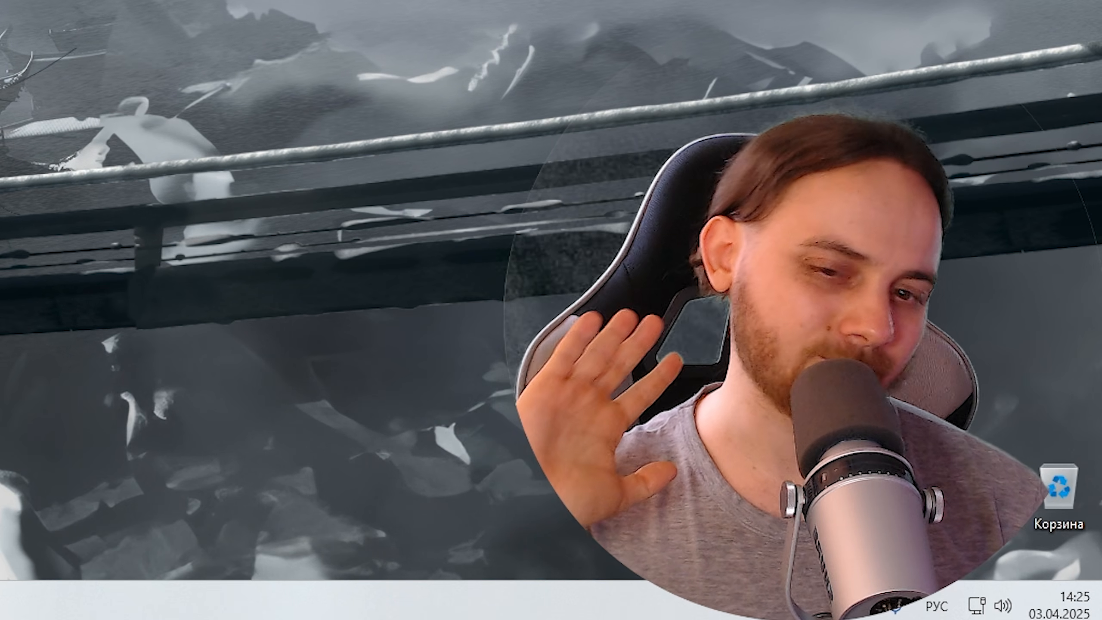
- Search Windows for изоляция ядра and open the Core isolation security settings
{"action": "key", "text": "super+s"}
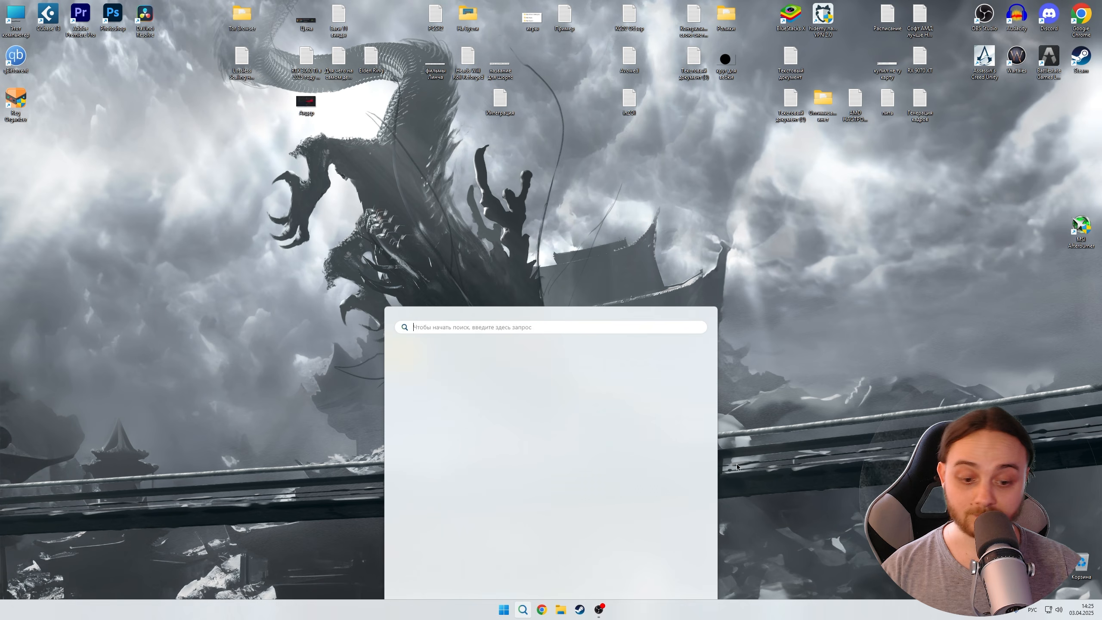
{"action": "type", "text": "изоляция ядра"}
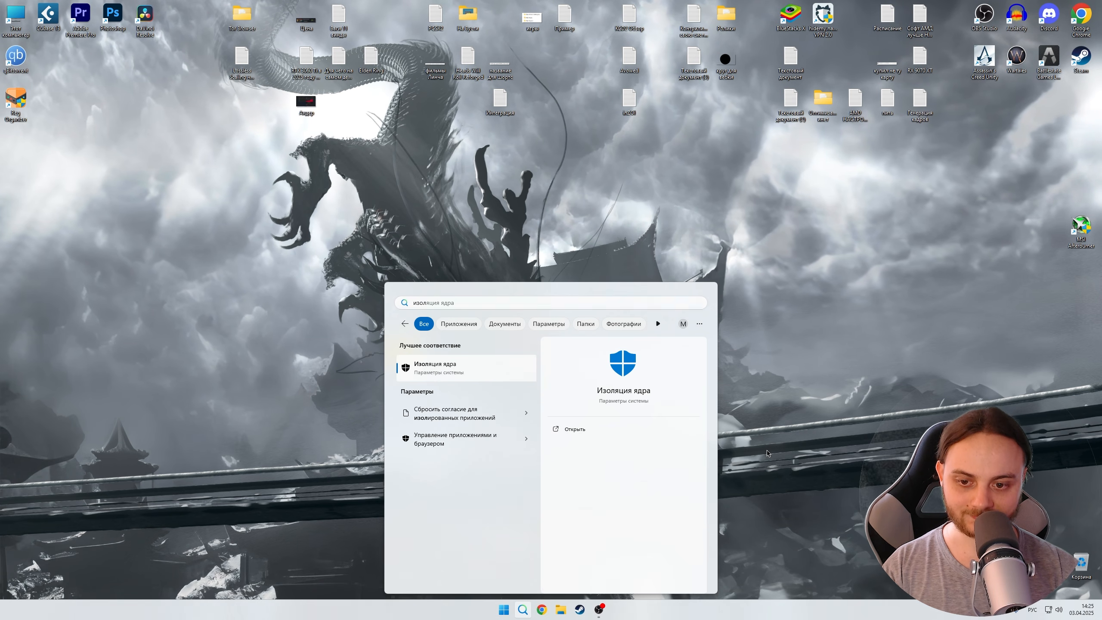
{"action": "key", "text": "Return"}
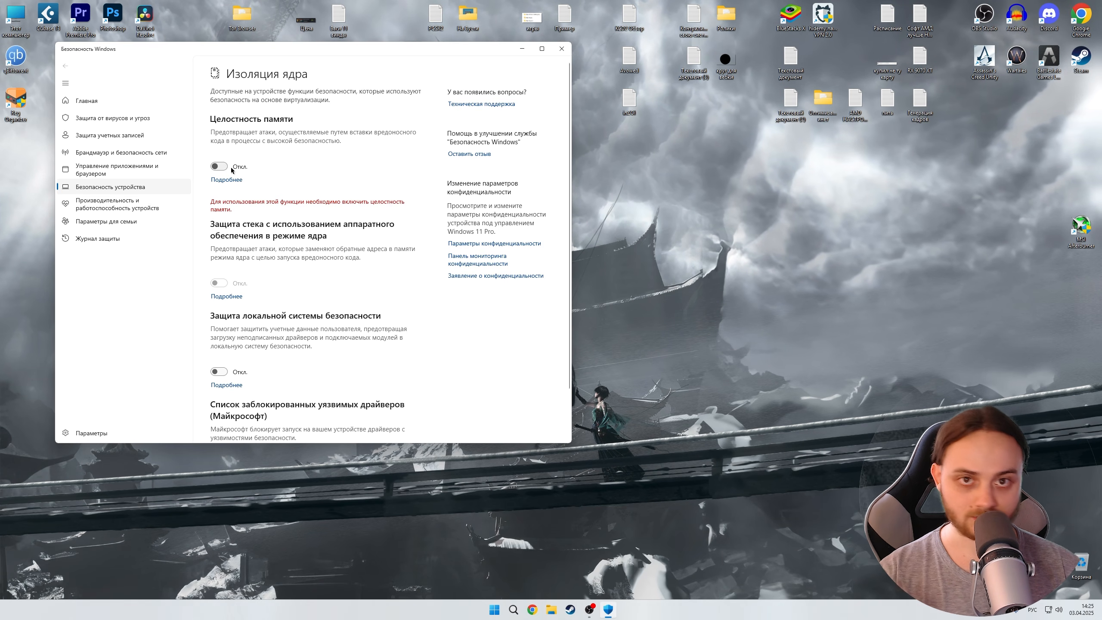